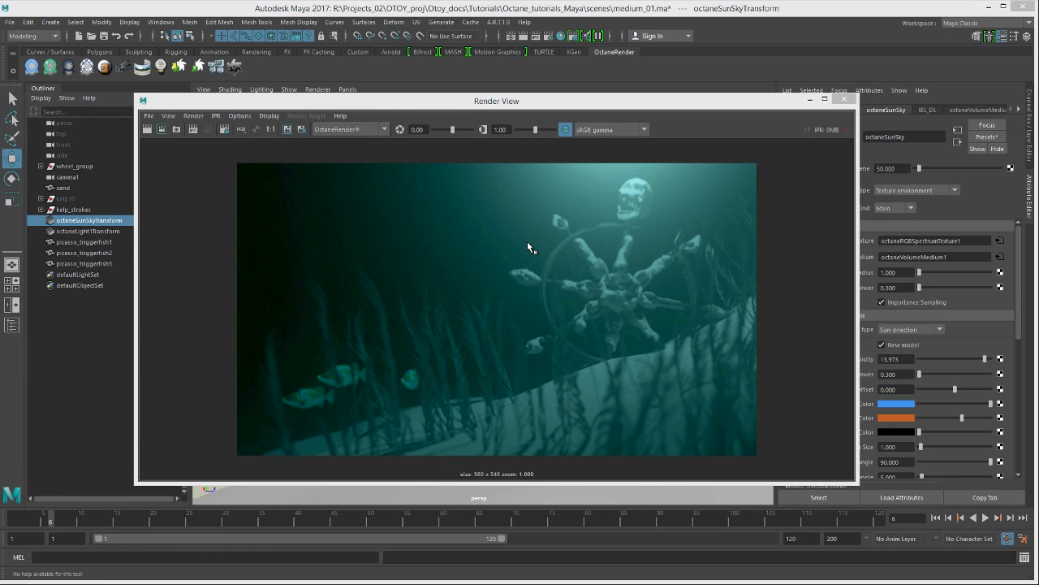
- Shift the Render View window left to make room beside the OctaneRender Settings
left_click_drag(652, 100, 617, 101)
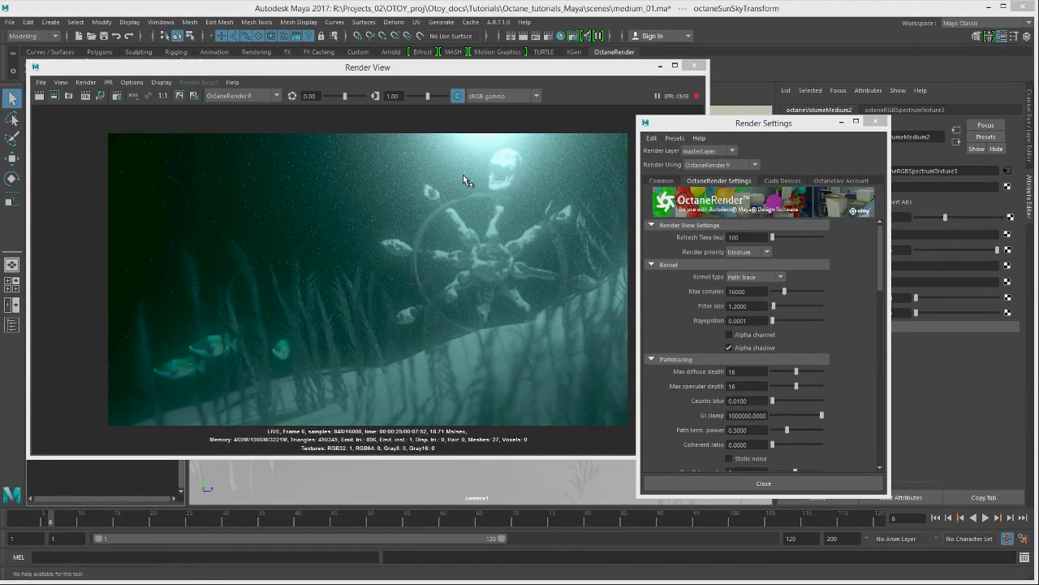
- Switch the render kernel to Direct Light, then Path trace, then PMC, comparing the live render
left_click(754, 276)
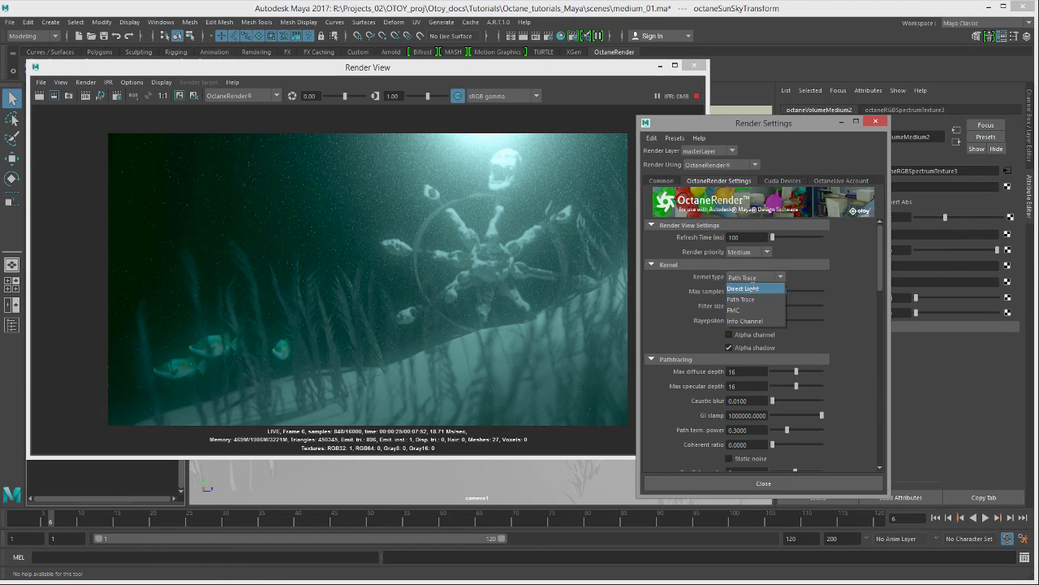
left_click(753, 289)
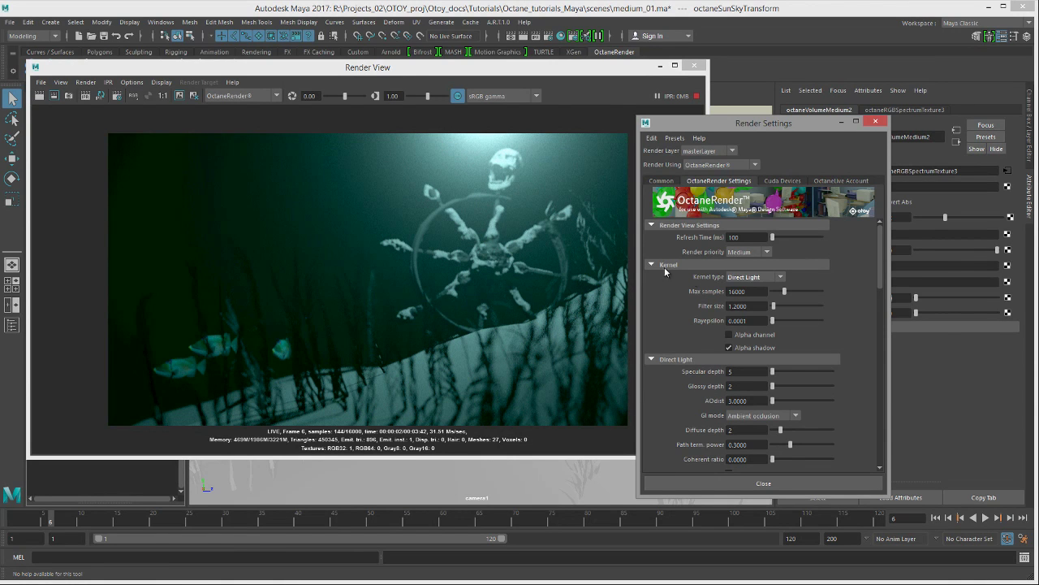
left_click(739, 278)
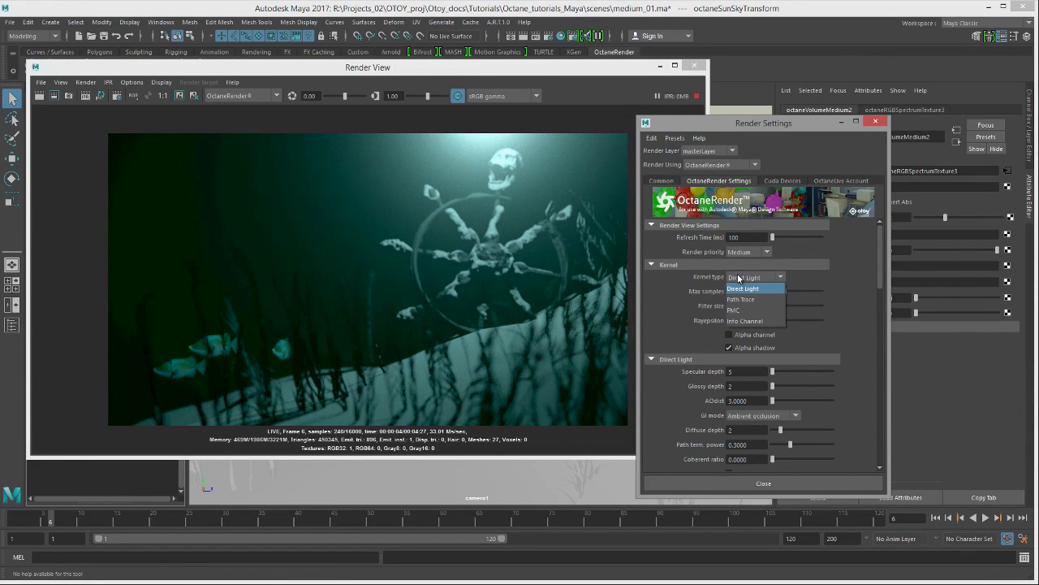
left_click(740, 299)
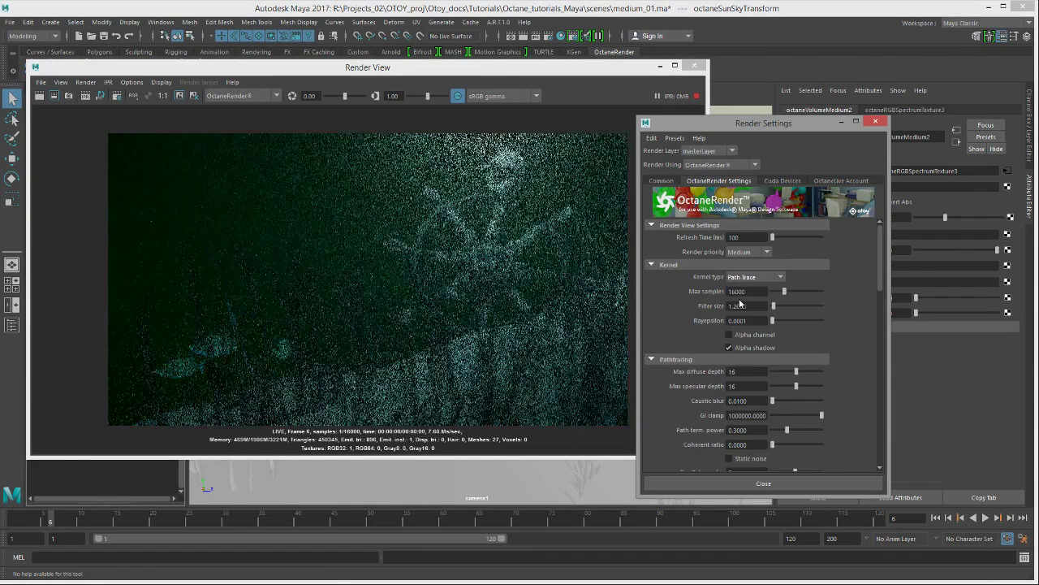
left_click(749, 278)
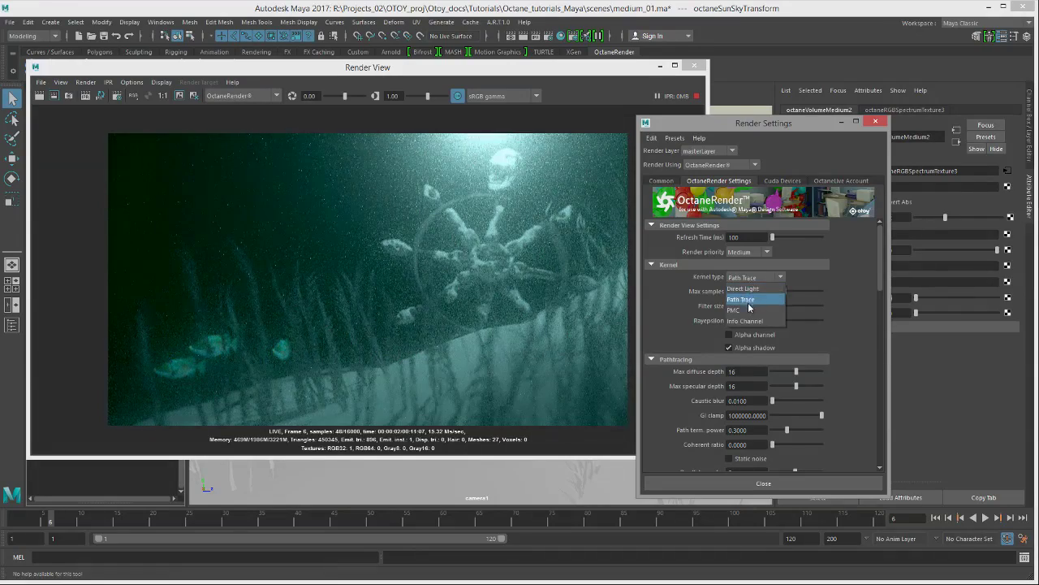
left_click(749, 306)
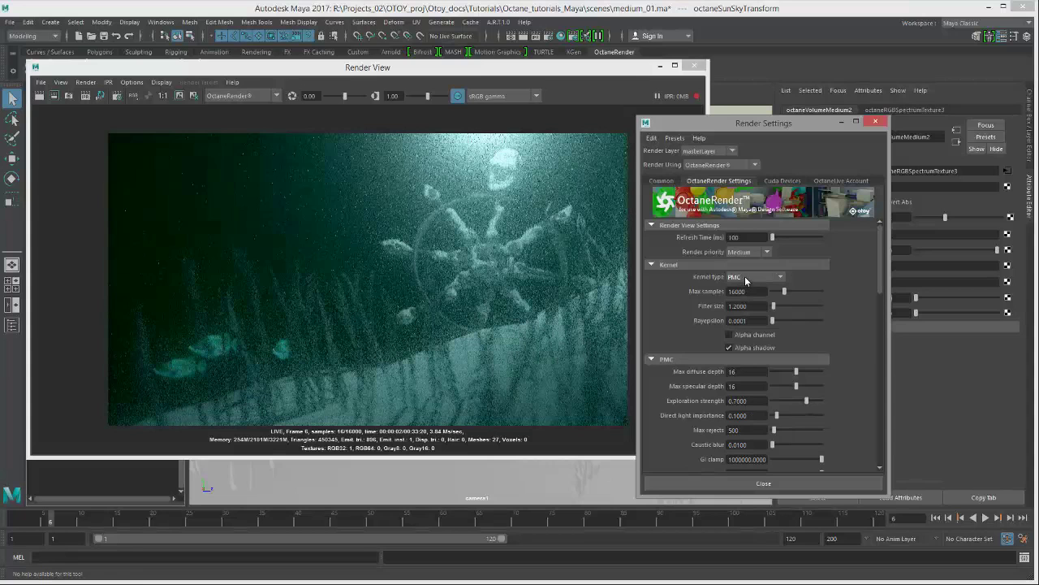
left_click(744, 277)
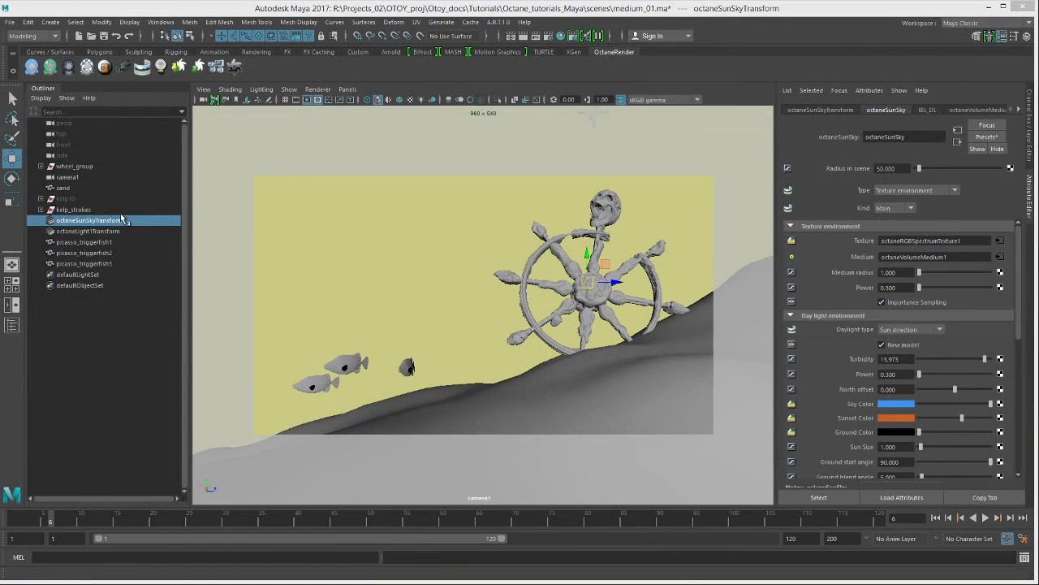
- Select kelp10 and show its hidden strands with Show Selection
left_click(74, 201)
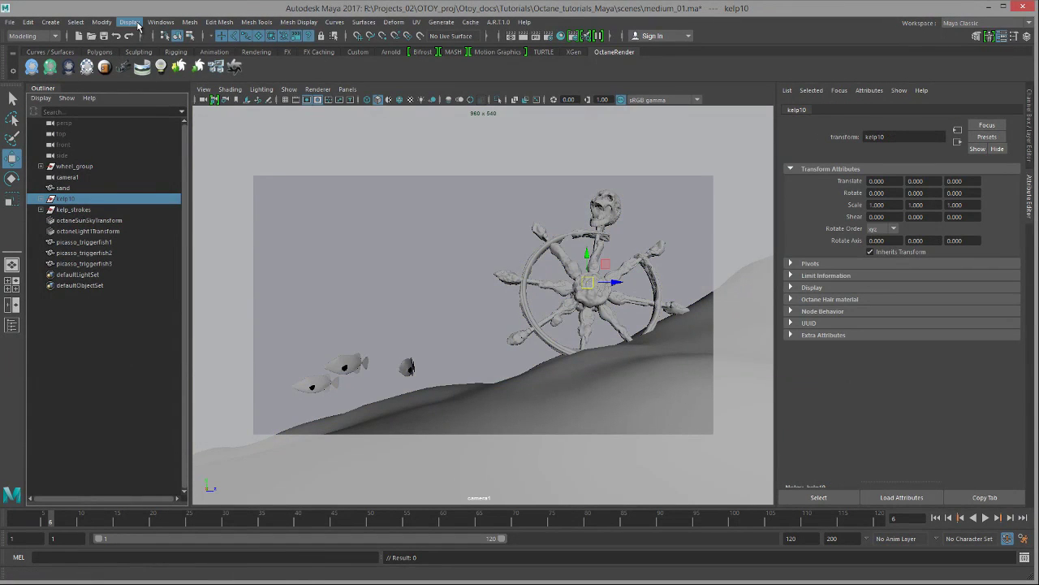
left_click(129, 22)
mouse_move(163, 90)
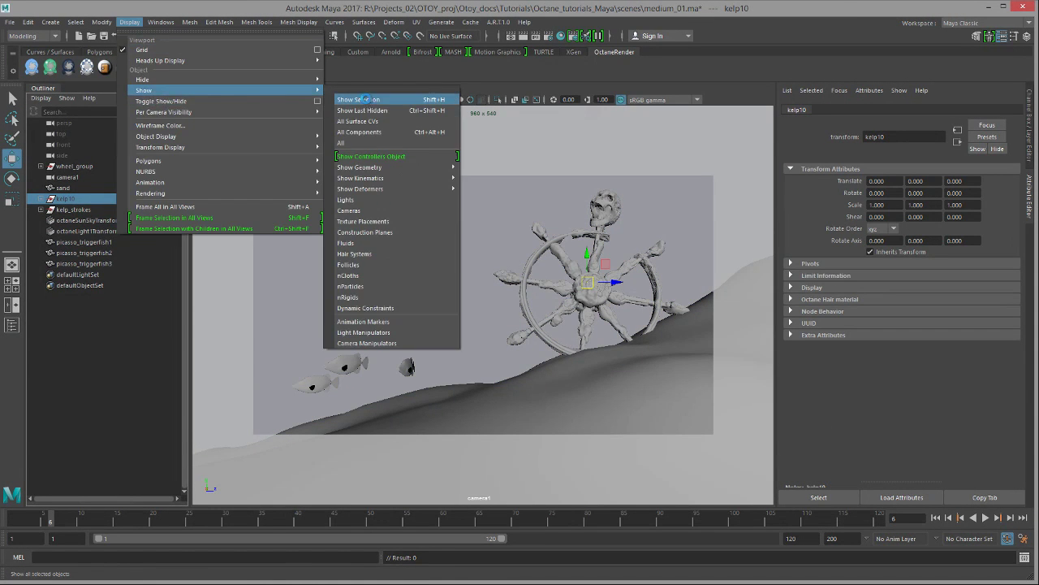
left_click(366, 101)
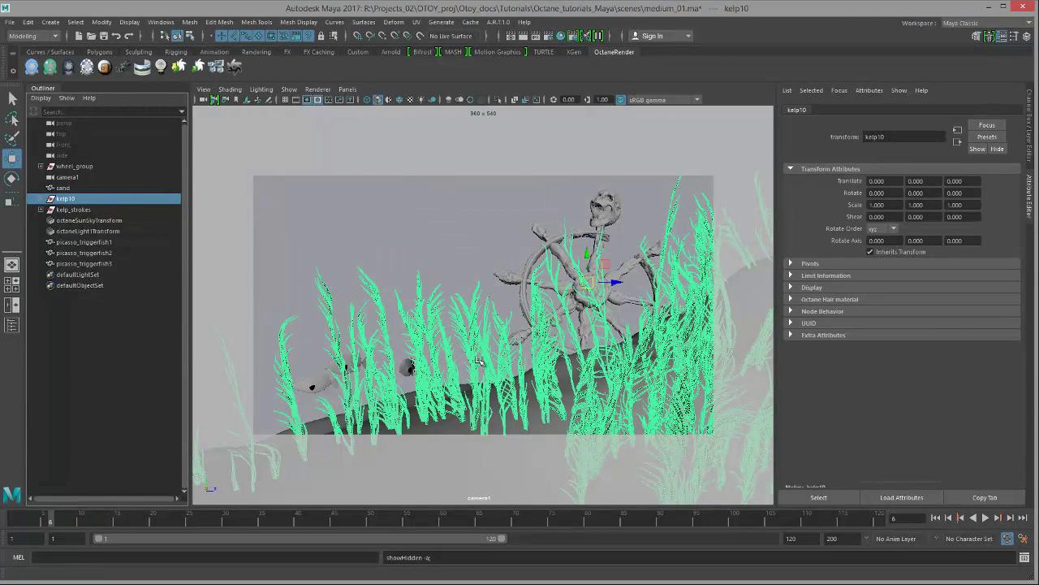
- Hide kelp10 again with Ctrl+H
left_click(136, 199)
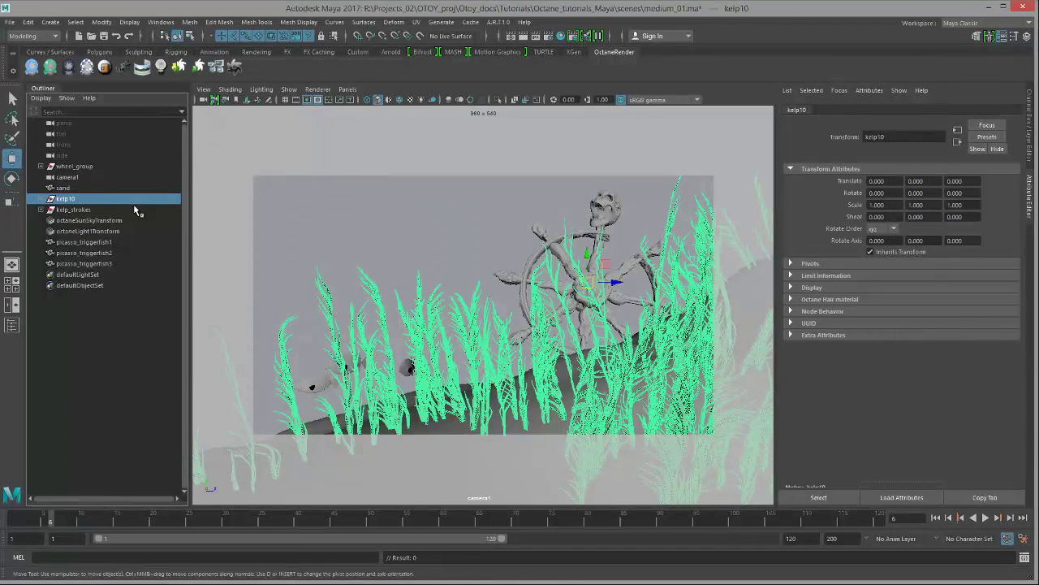
key("ctrl+h")
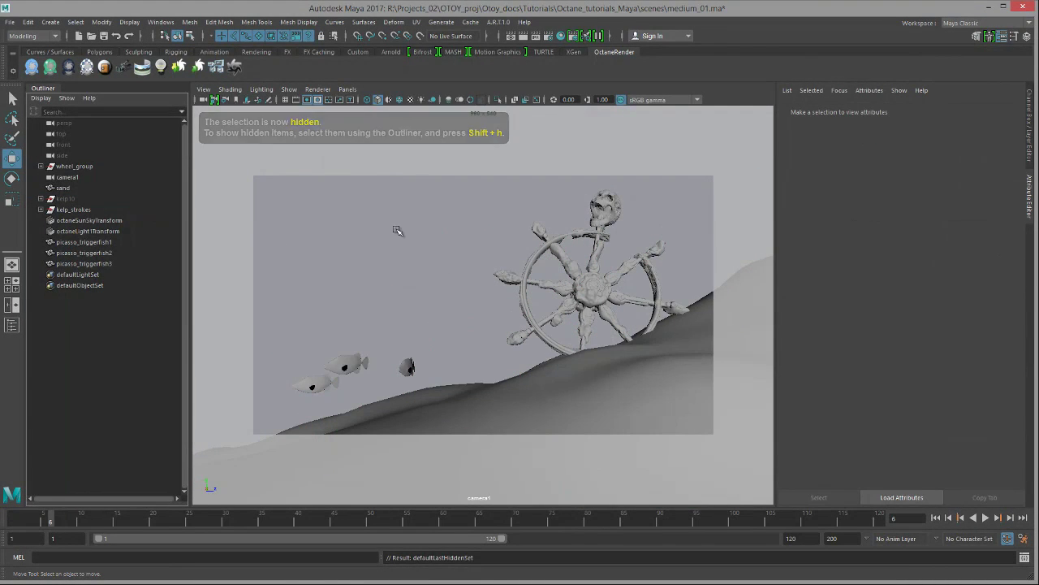
key("space")
- Switch the viewport to the perspective camera and pull back to see the whole scene
left_click(395, 199)
left_click_drag(478, 227, 438, 244, "alt")
right_click_drag(538, 271, 456, 268, "alt")
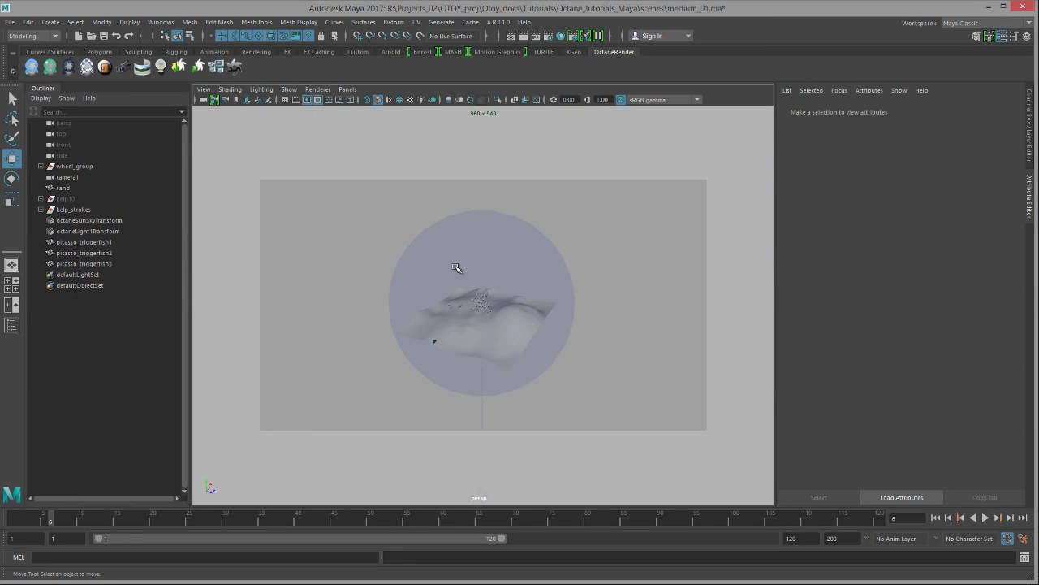
- Select octaneSunSky and octaneLight1, turn off the resolution gate, and inspect the light above the wheel
left_click(108, 220)
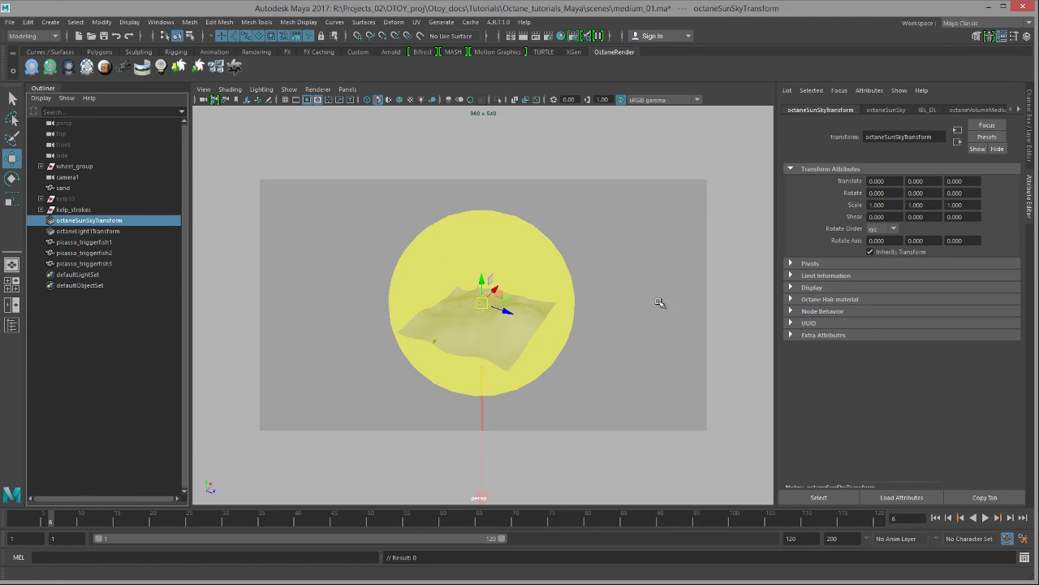
left_click(112, 231)
mouse_move(468, 325)
left_mouse_down("alt")
mouse_move(551, 296)
mouse_move(545, 289)
mouse_move(484, 318)
left_mouse_up("alt")
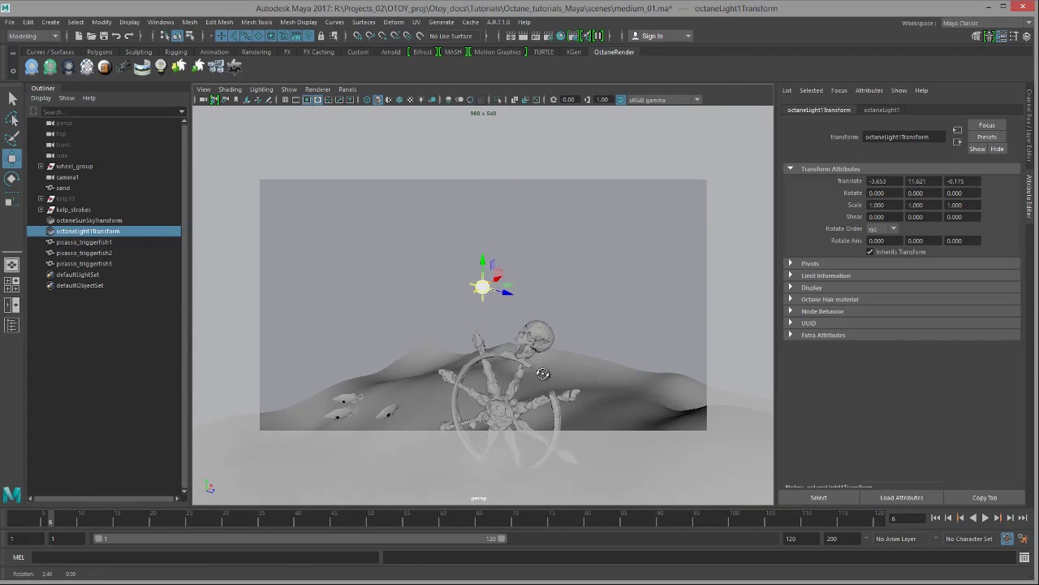
left_click(317, 99)
right_click_drag(431, 241, 497, 266, "alt")
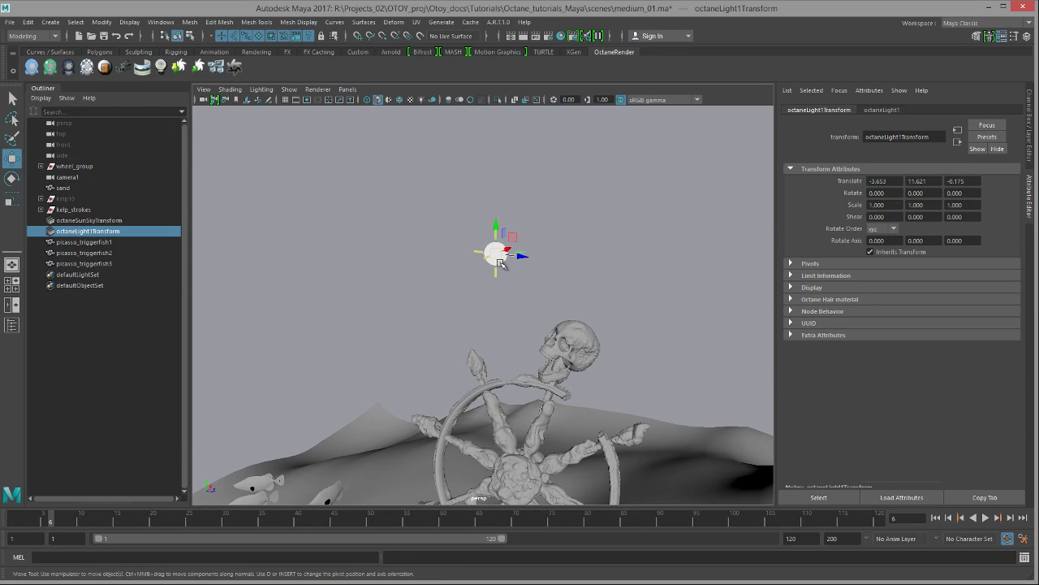
right_click_drag(572, 280, 468, 263, "alt")
left_click_drag(512, 279, 454, 286, "alt")
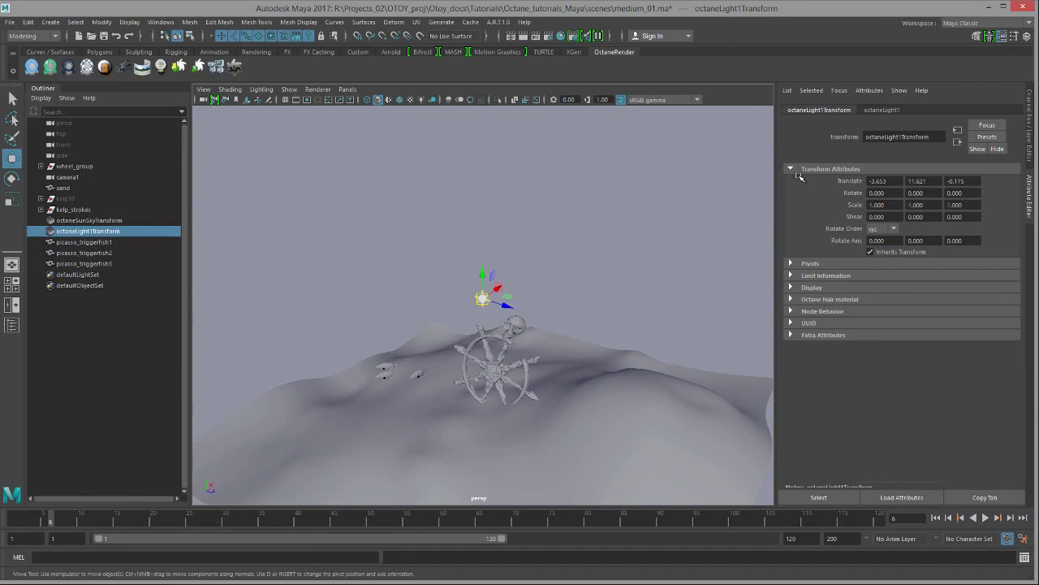
- Keep octaneSunSky as Texture environment and trace its texture and octaneVolumeMedium1 medium connections
left_click(109, 221)
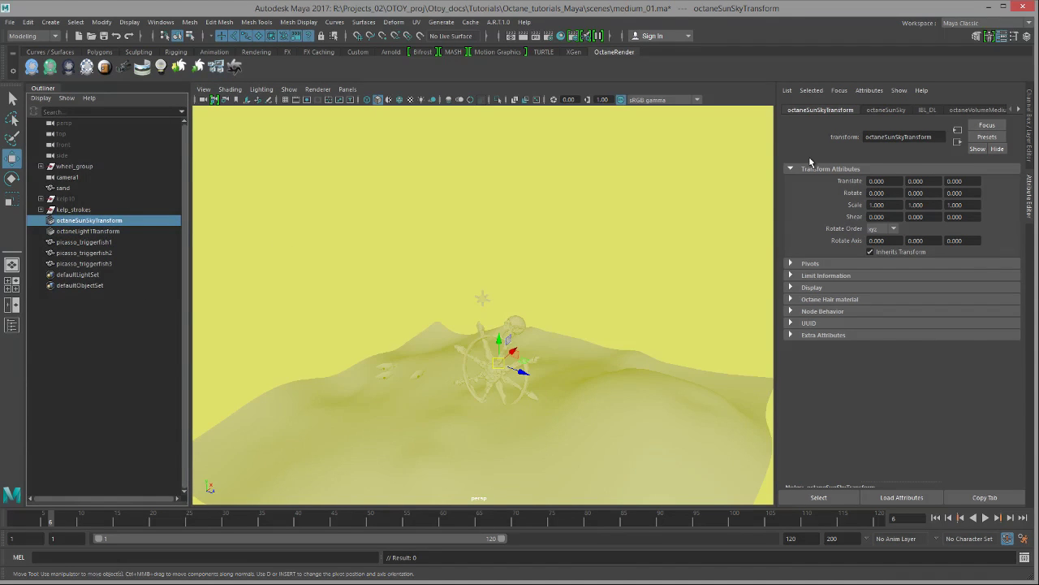
left_click(893, 114)
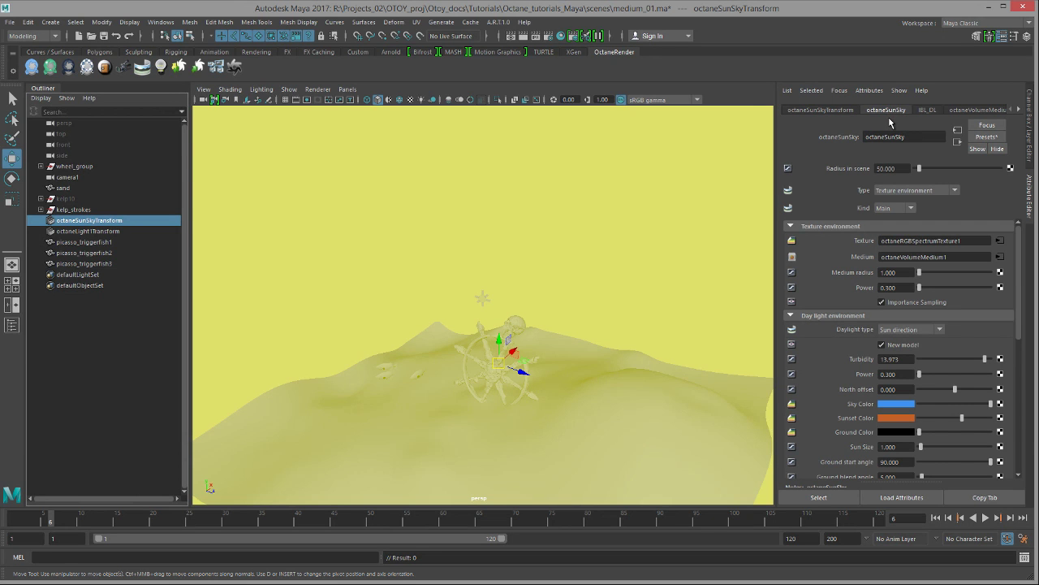
left_click(928, 192)
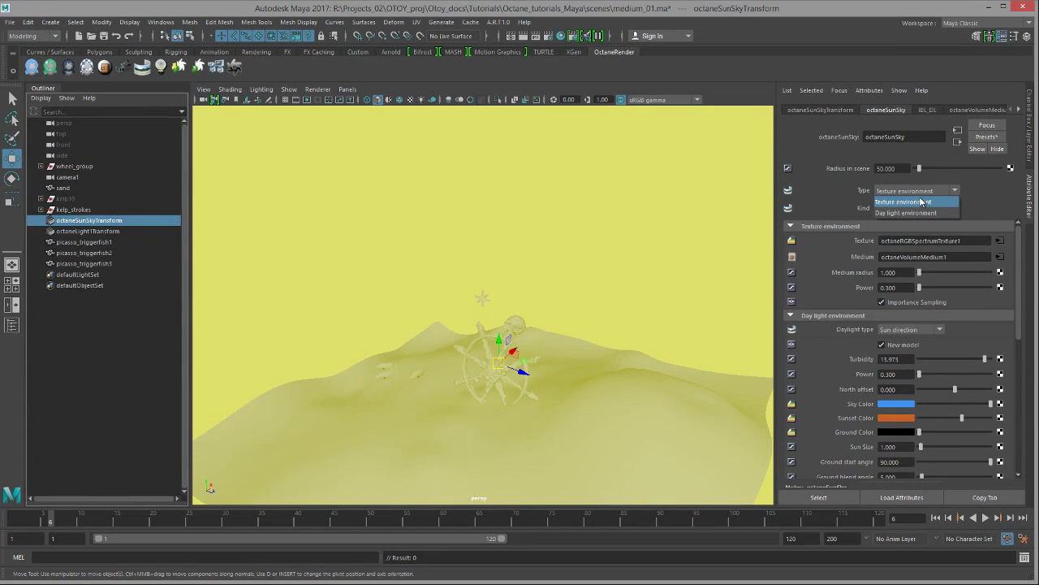
left_click(921, 202)
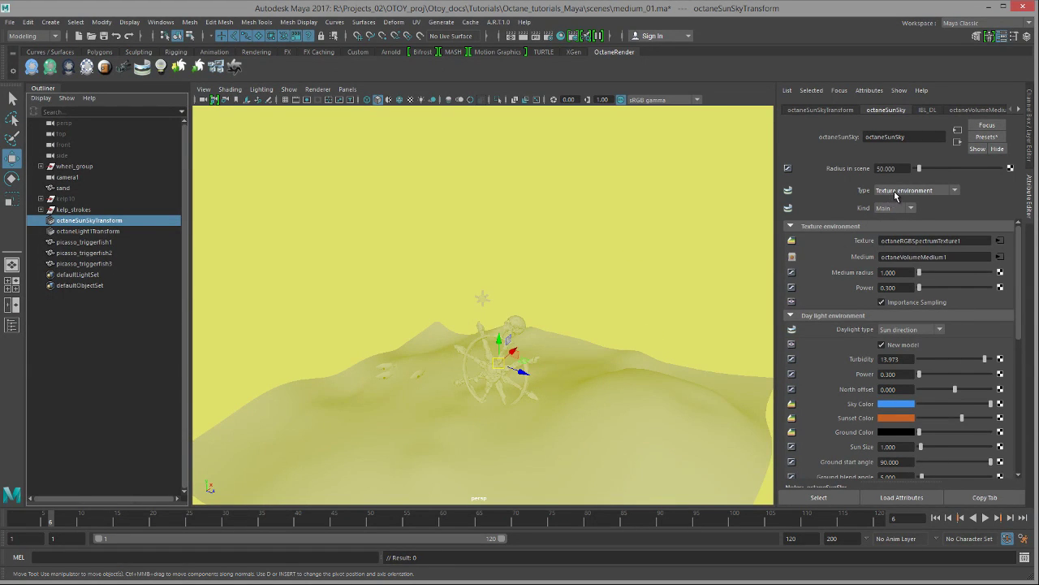
left_click(999, 242)
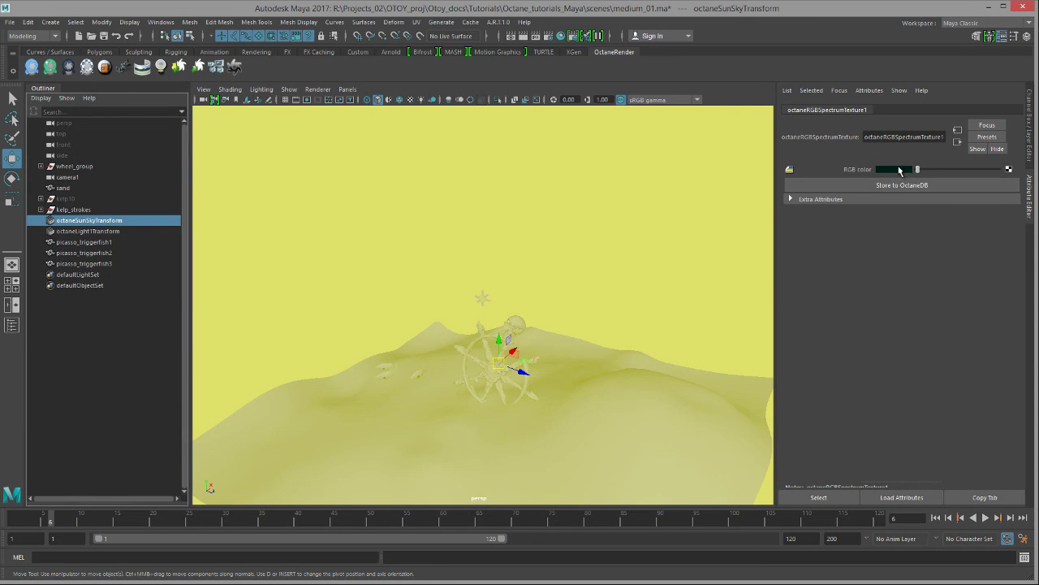
left_click(957, 143)
left_click(960, 140)
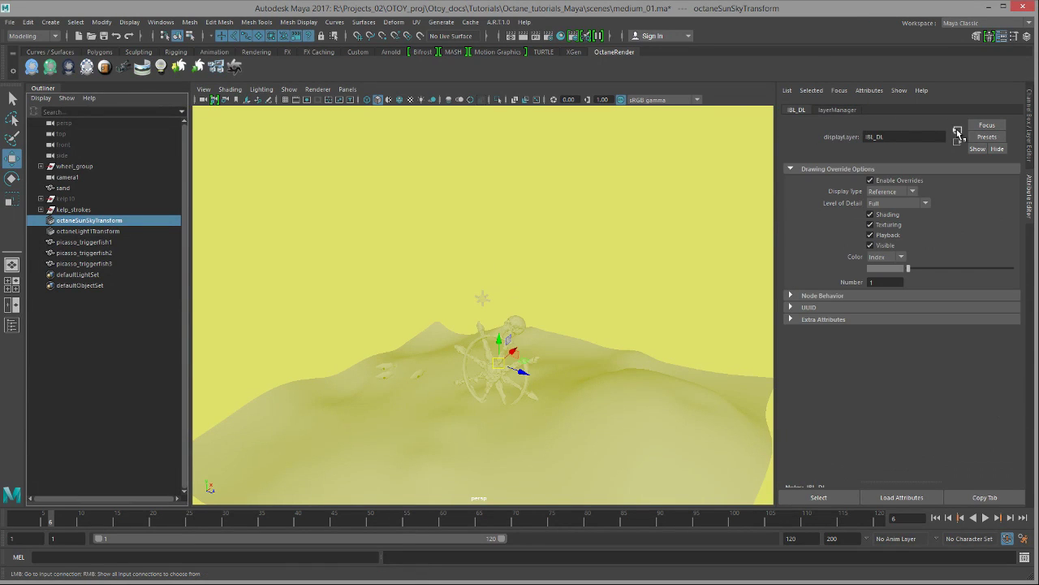
left_click(960, 140)
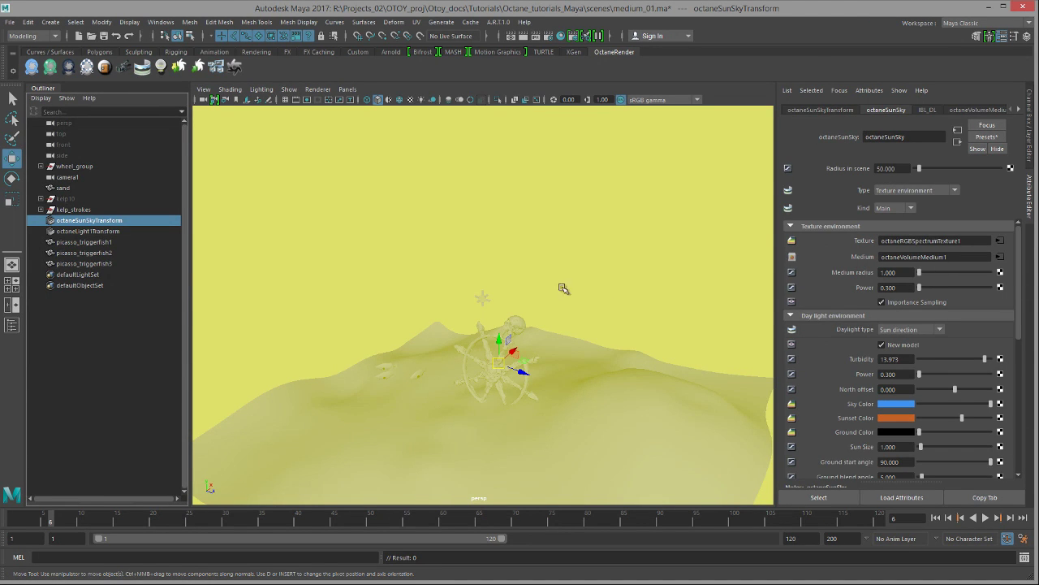
- Break the old medium connection and connect a new Octane Volume Medium, octaneVolumeMedium2
right_click(866, 258)
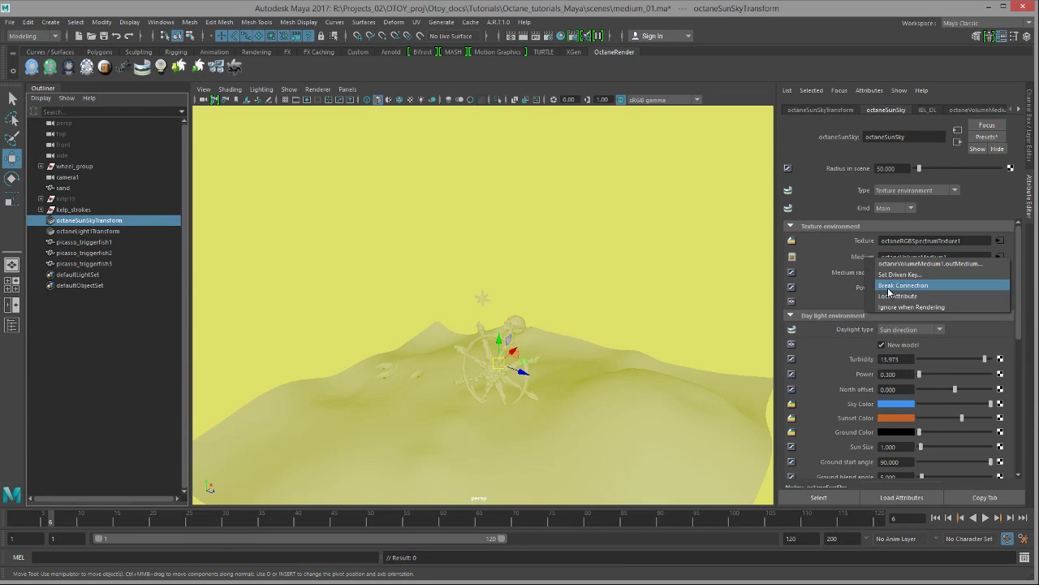
left_click(903, 285)
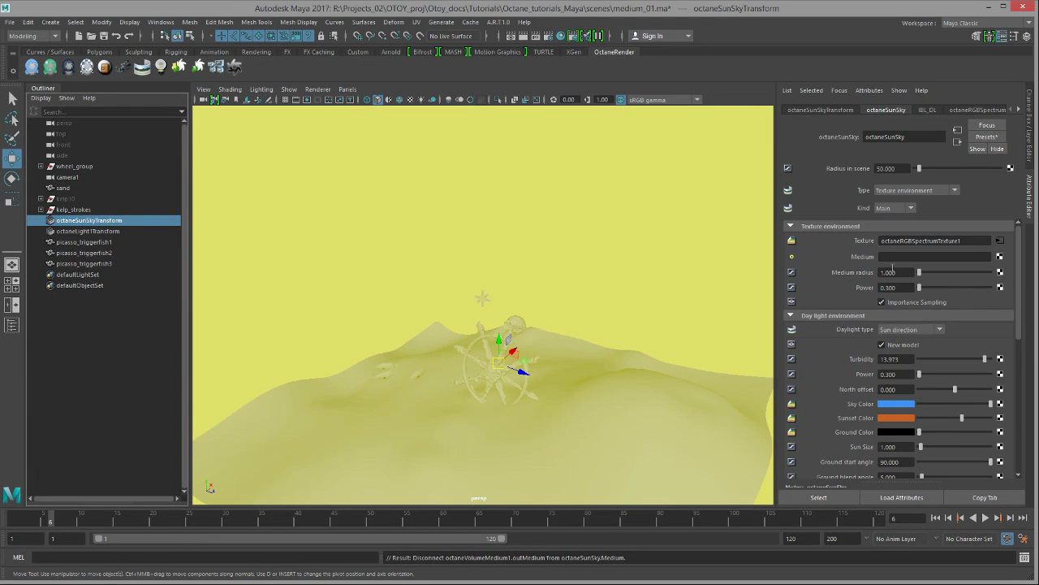
left_click(999, 257)
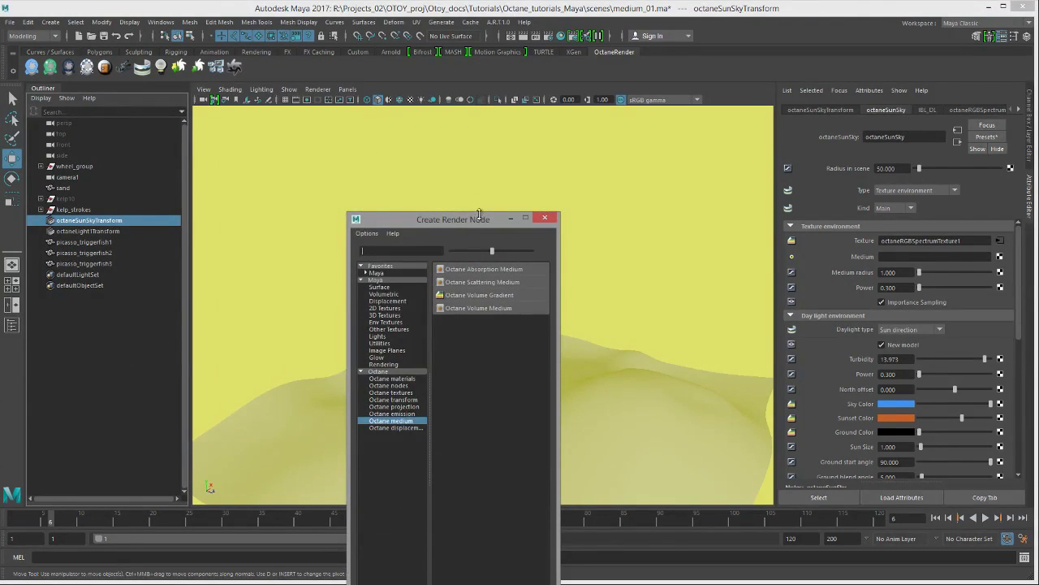
left_click_drag(481, 225, 583, 133)
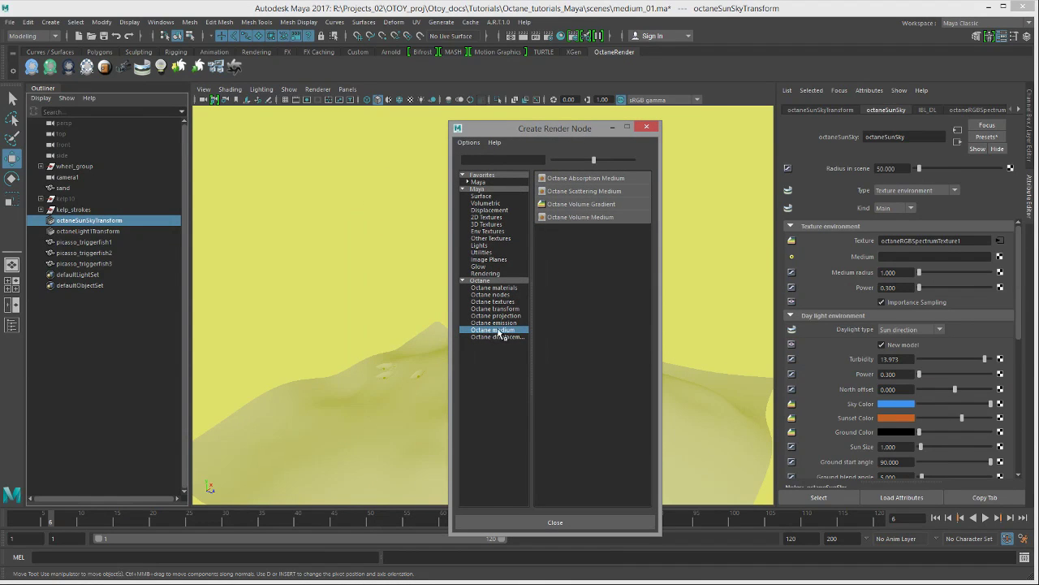
left_click(586, 217)
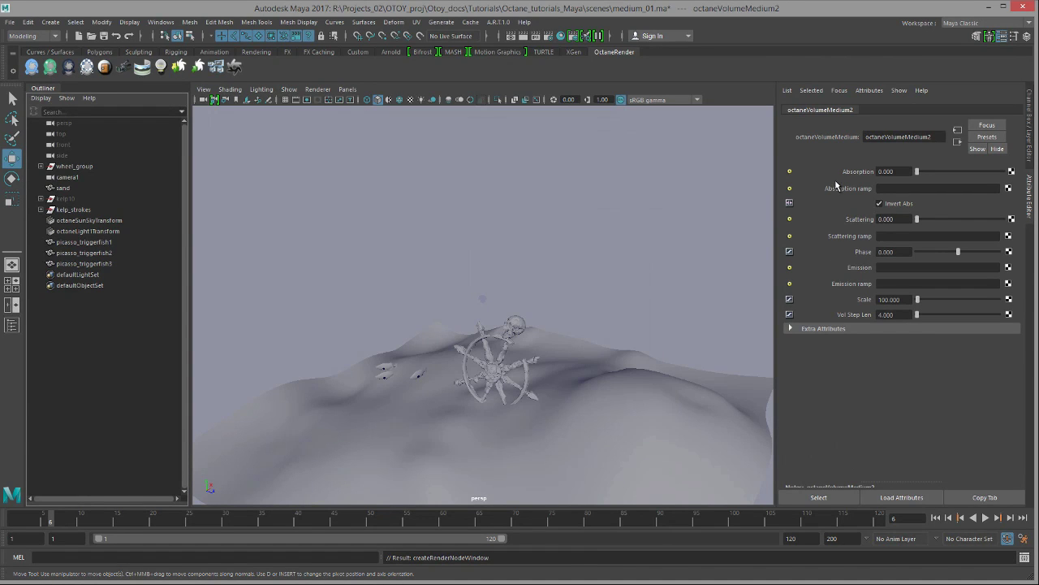
- Set the viewport to look through camera1 via Panels > Perspective
left_click(347, 89)
mouse_move(357, 149)
mouse_move(406, 100)
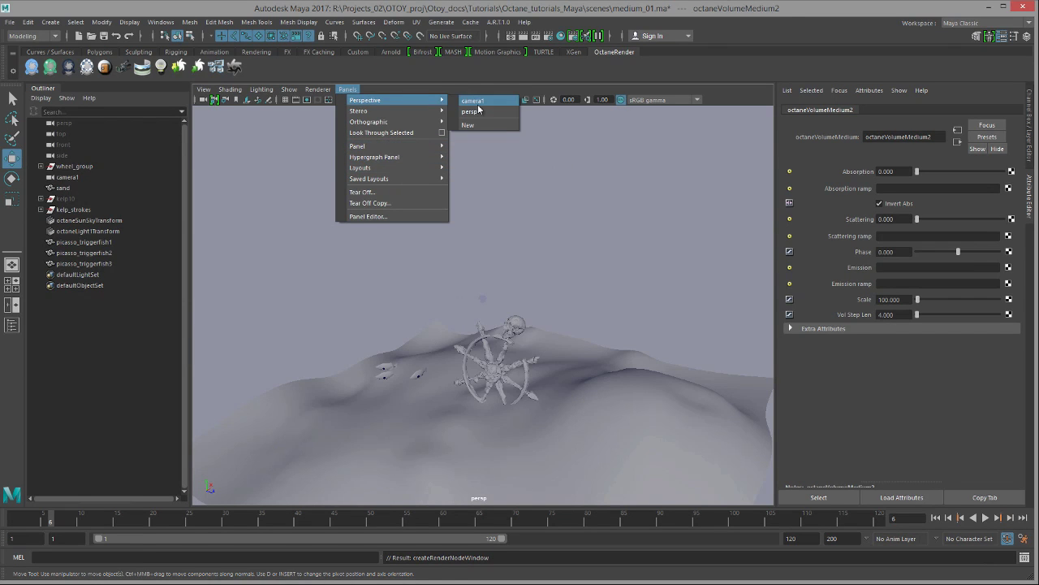
left_click(478, 102)
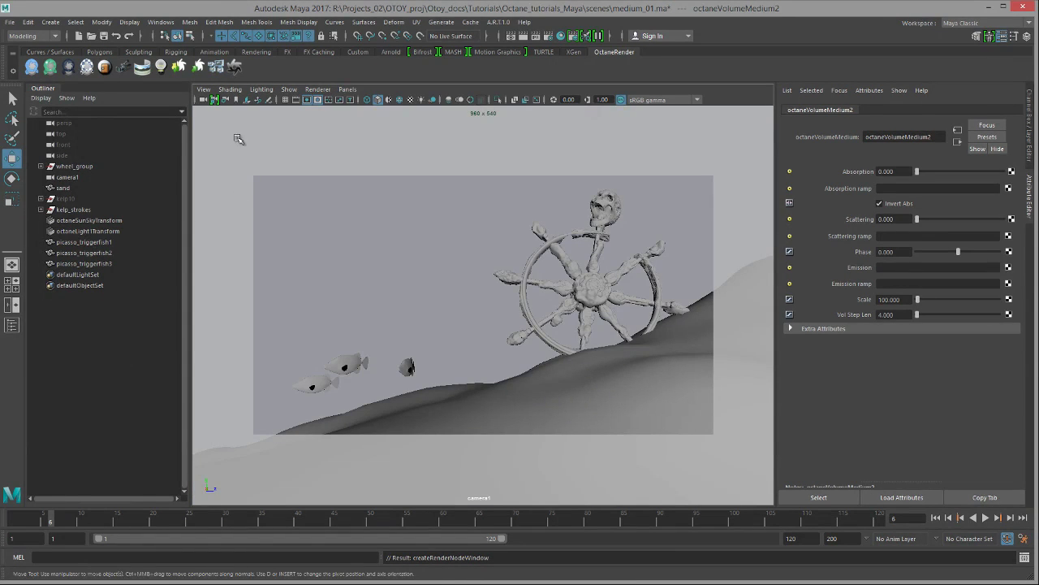
left_click(161, 22)
- Open Render View, snapshot camera1, and start the Octane IPR, moving the window left
mouse_move(199, 83)
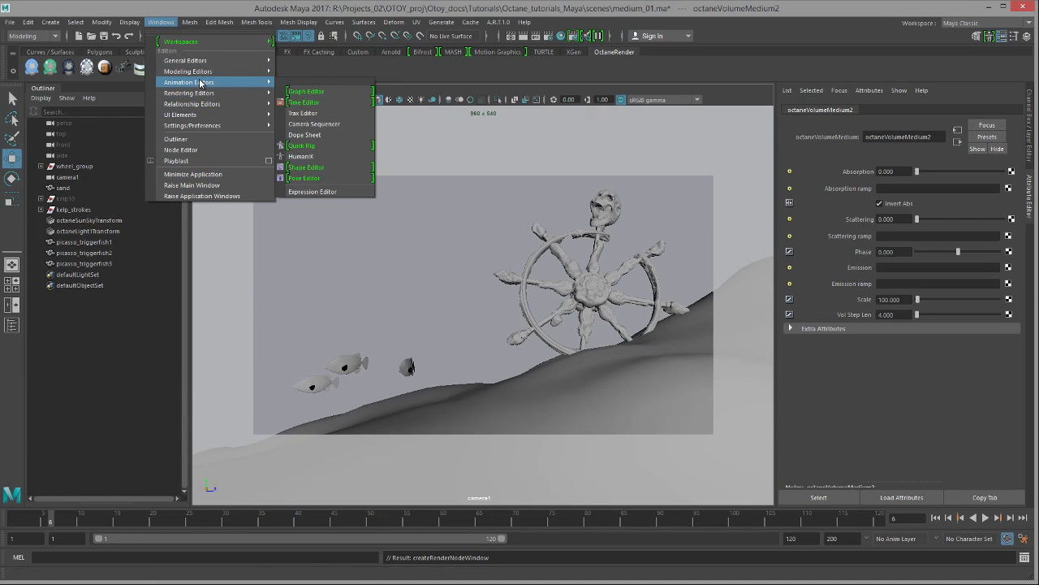
left_click(315, 106)
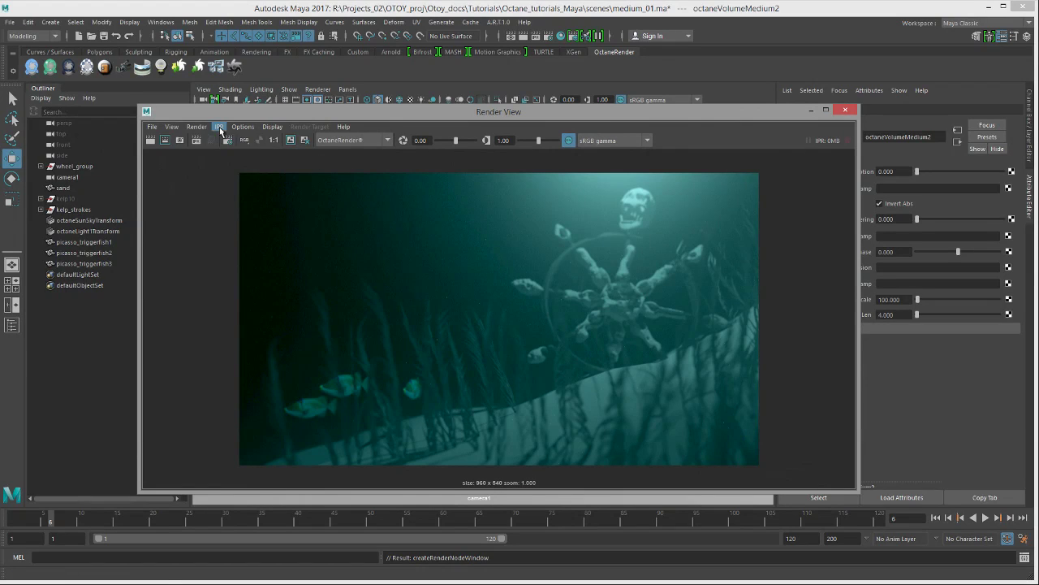
left_click(197, 127)
mouse_move(269, 199)
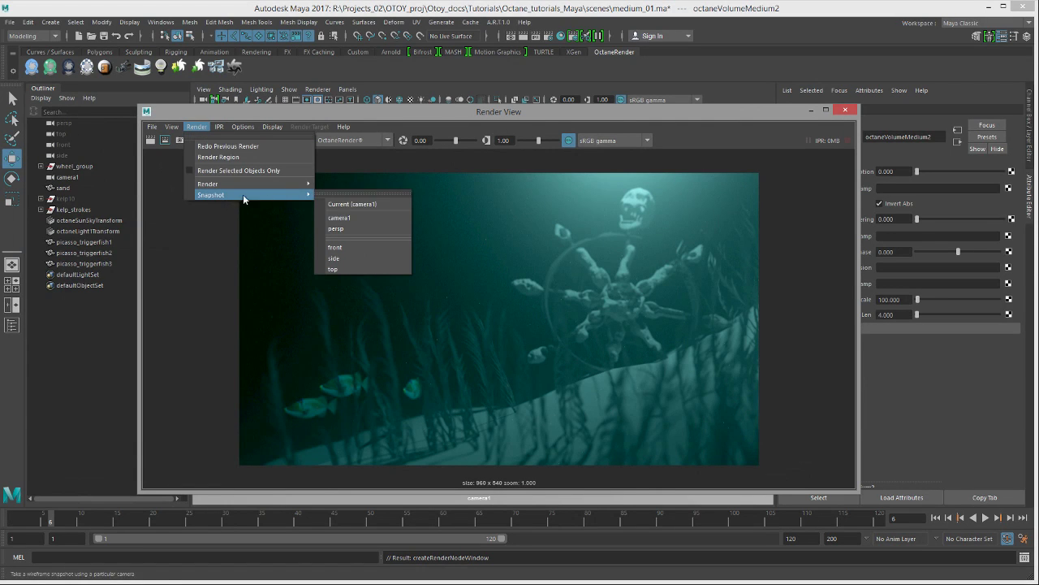
left_click(347, 216)
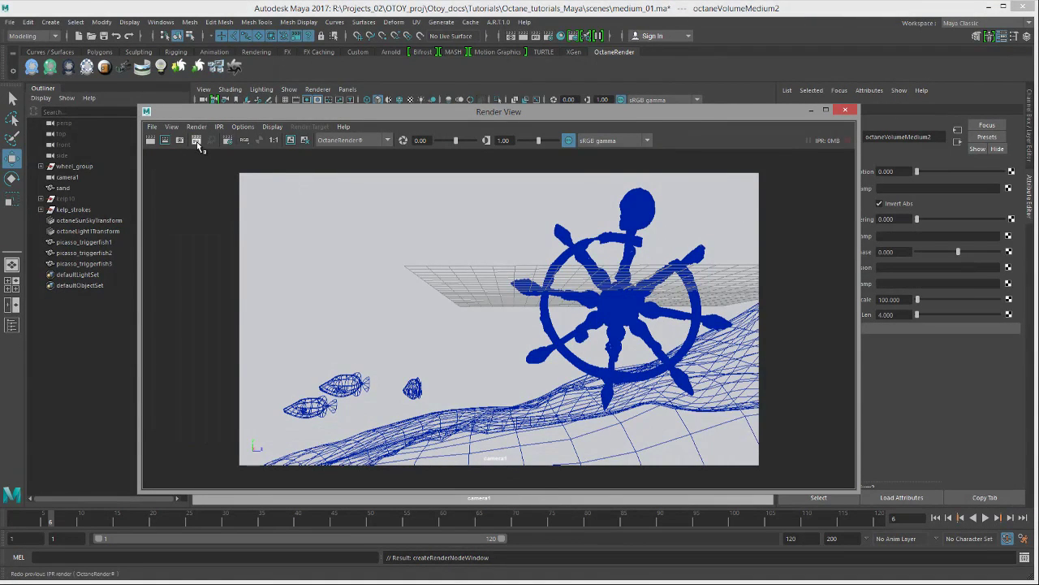
left_click(197, 141)
left_click_drag(601, 110, 532, 106)
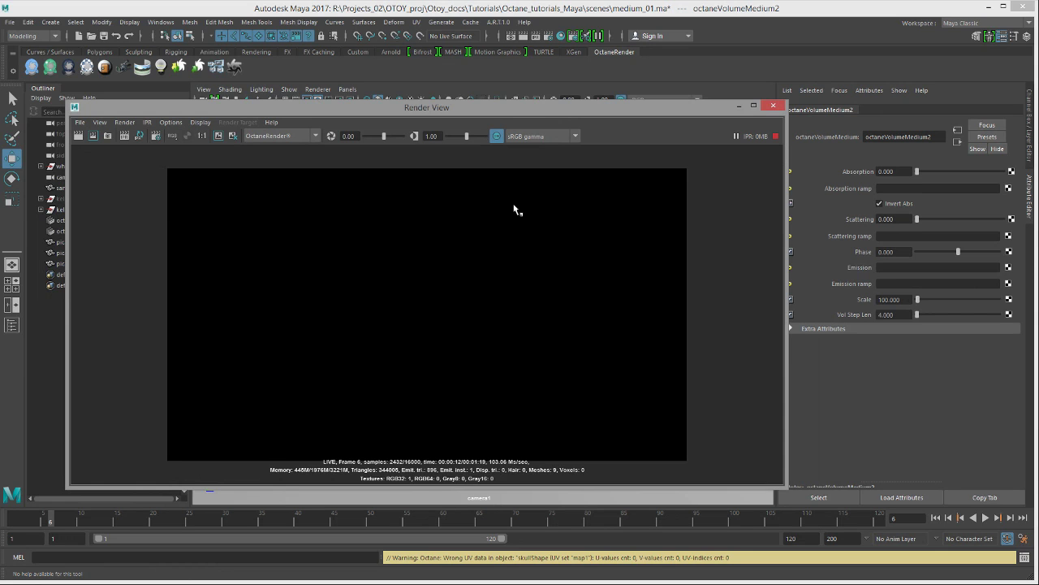
left_click_drag(660, 107, 609, 106)
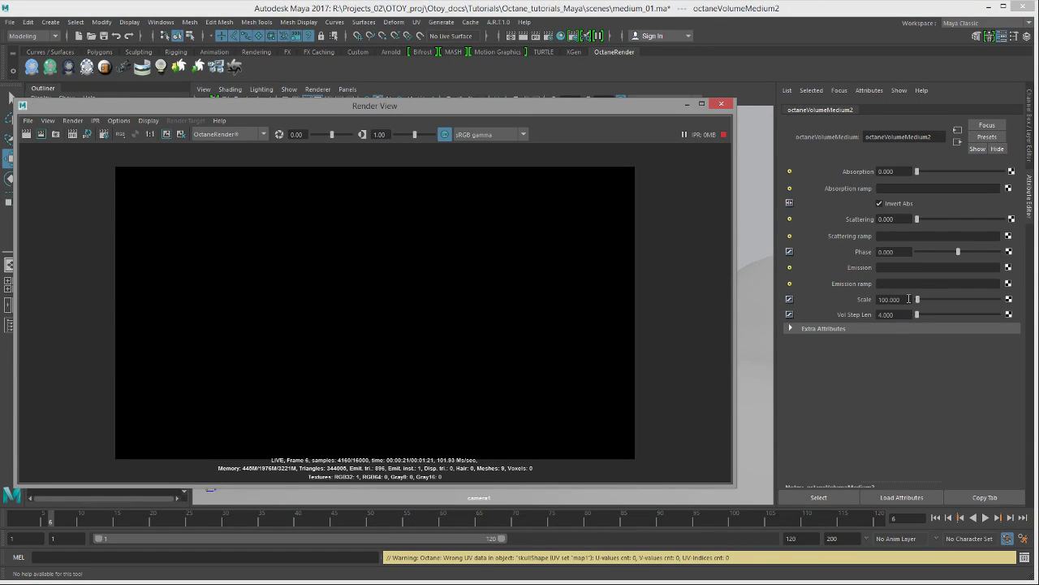
- Set octaneVolumeMedium2's Scale to 1
left_click_drag(909, 299, 802, 298)
type("1")
key("Return")
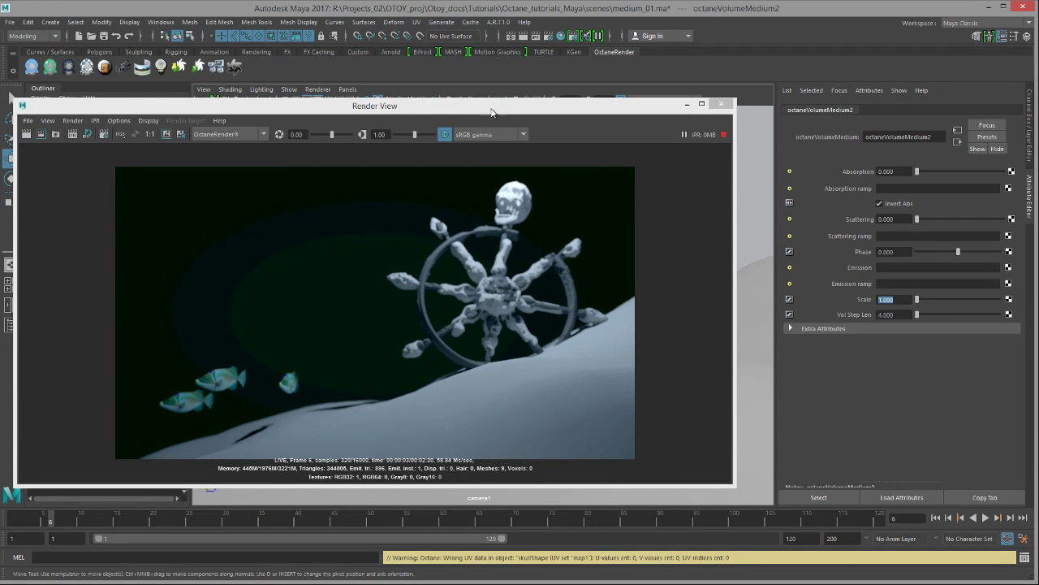
- Select camera1 in the Outliner and scroll through its attributes
left_click_drag(492, 112, 638, 137)
left_click(78, 180)
left_click_drag(429, 129, 289, 120)
scroll(1007, 433, "down", 5)
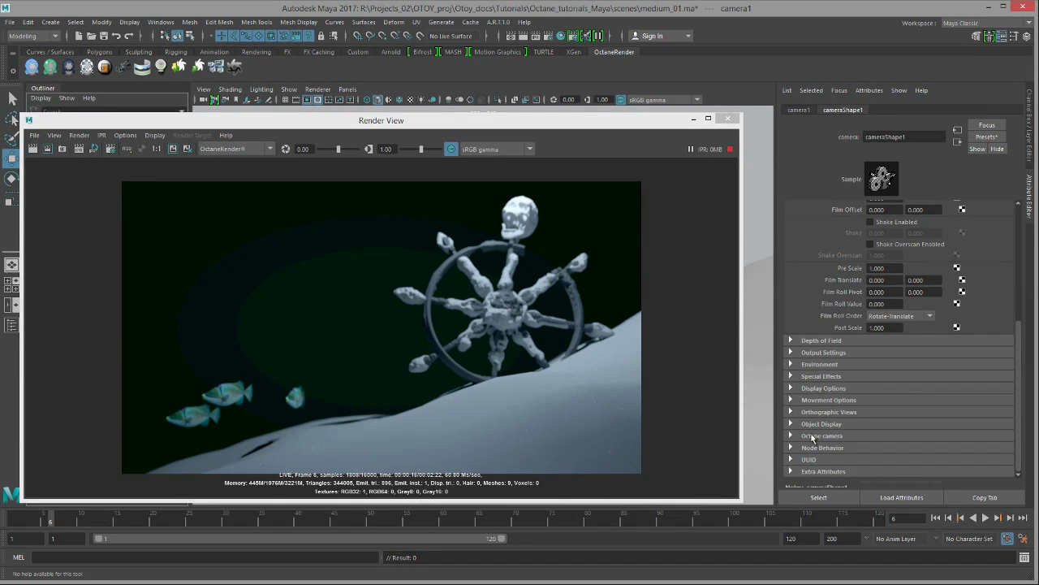
- Set cameraShape1's Octane thin-lens Aperture to 0, then move the render window down
left_click(792, 436)
left_click(794, 388)
scroll(881, 288, "down", 4)
double_click(890, 271)
type("0")
key("Return")
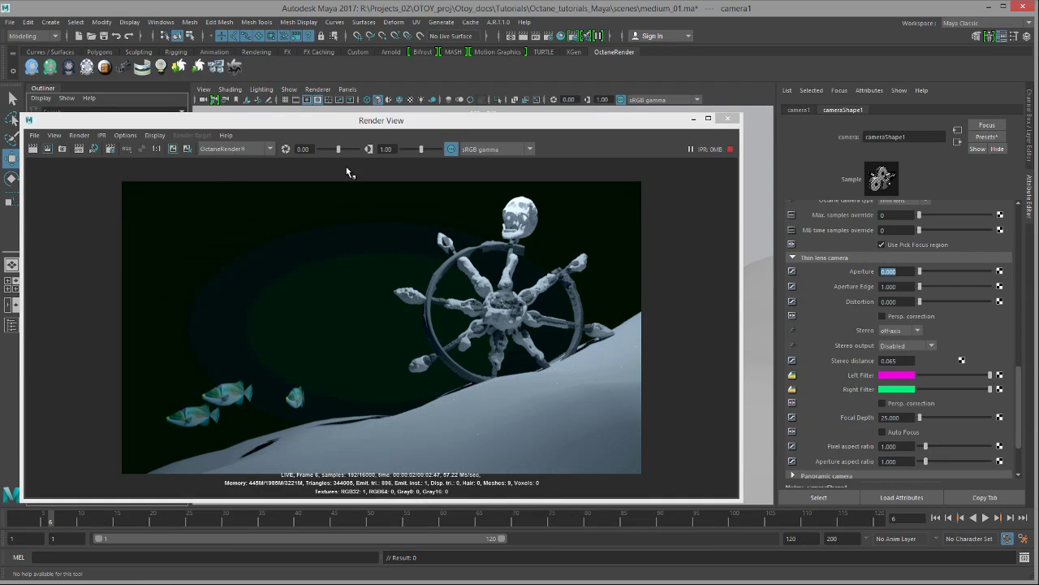
left_click_drag(587, 126, 614, 266)
- Select octaneLight1 and move it down beside the skull, then up to sit just above the wheel
left_click(94, 233)
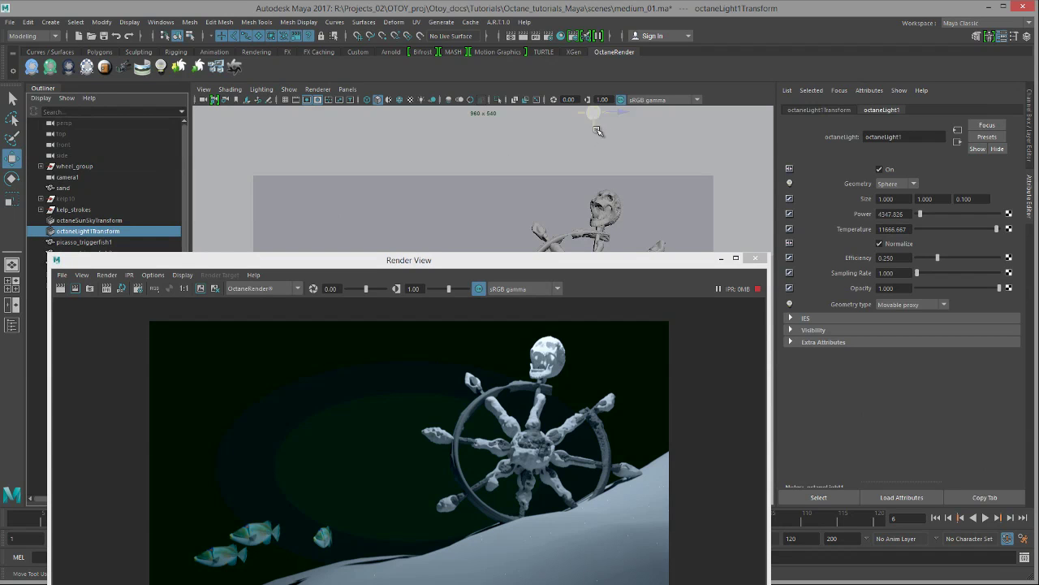
left_click_drag(593, 117, 577, 204)
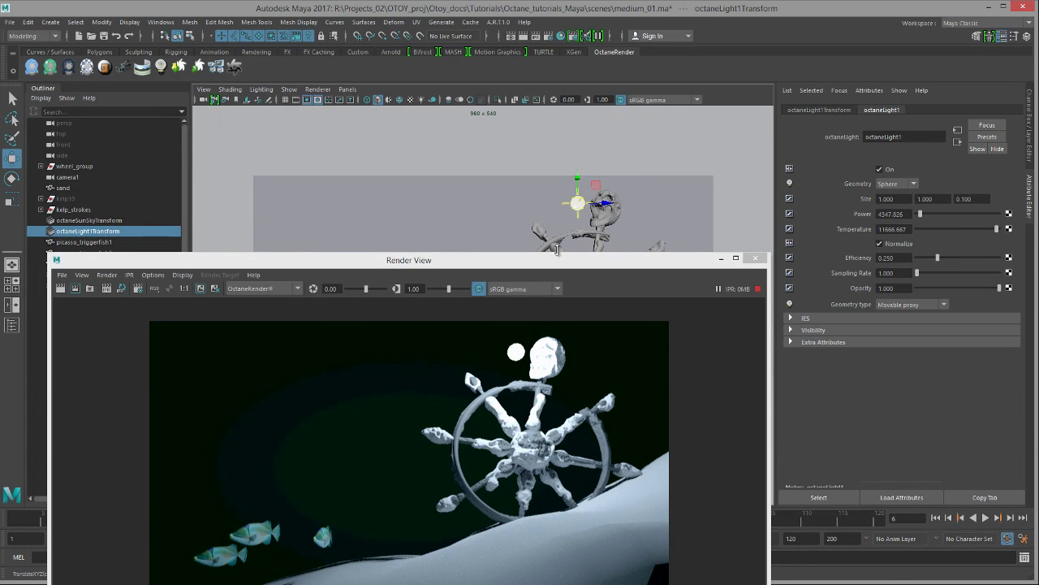
left_click_drag(577, 203, 589, 158)
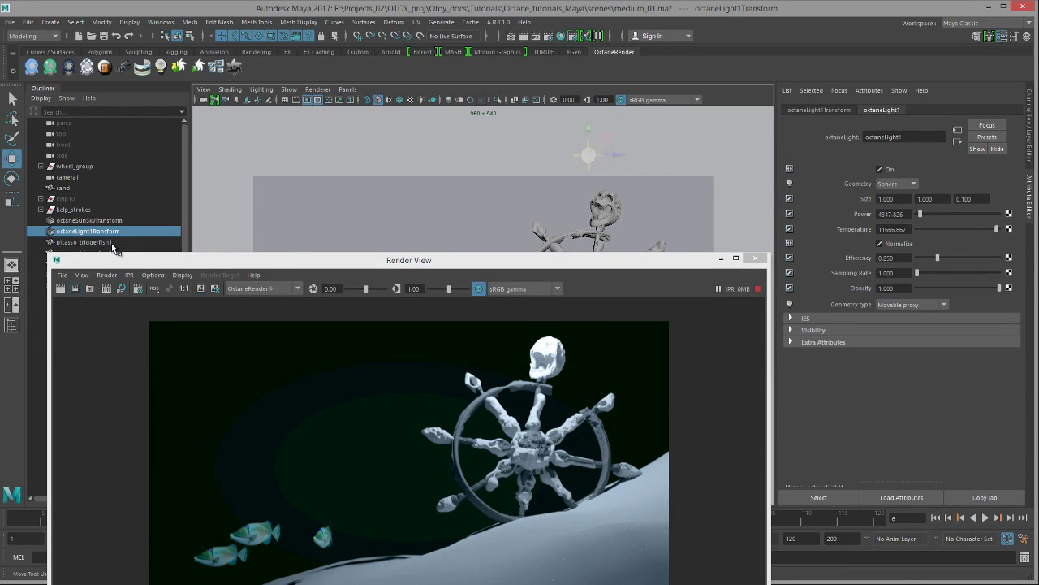
- From the sun-sky environment, open octaneVolumeMedium2 and set its Scale to 2
left_click(107, 221)
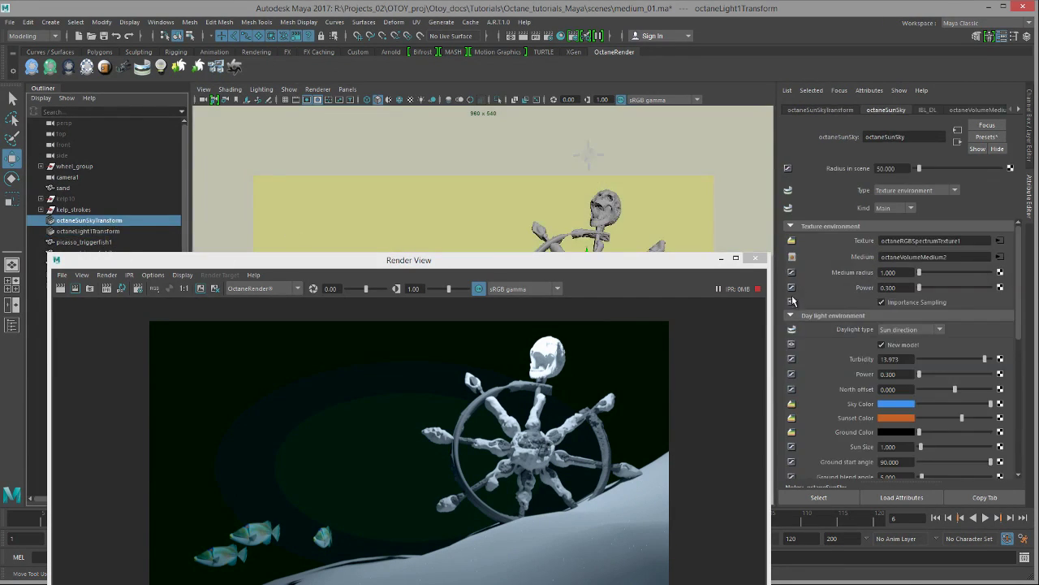
left_click(1001, 257)
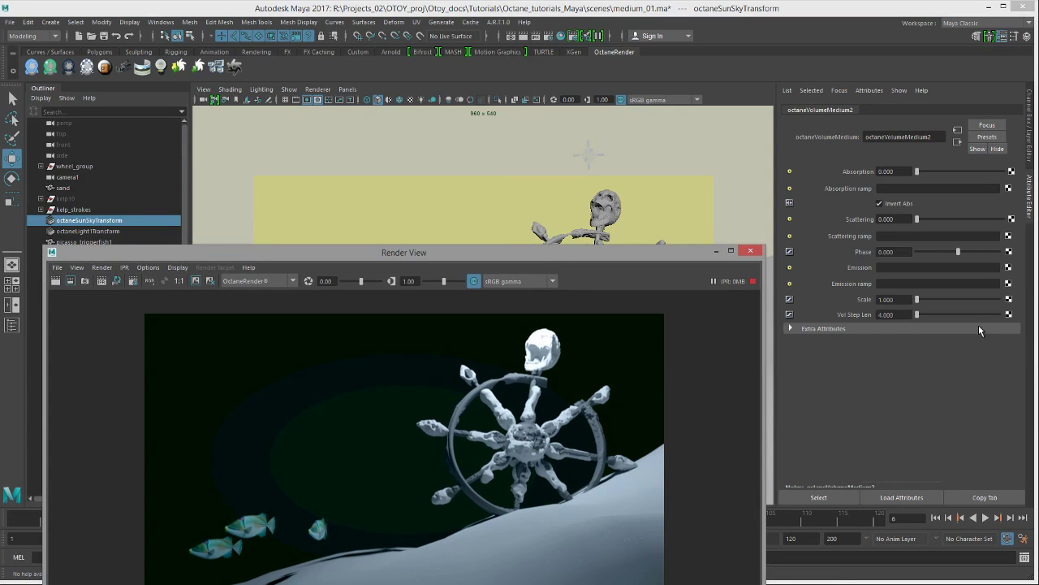
left_click(899, 299)
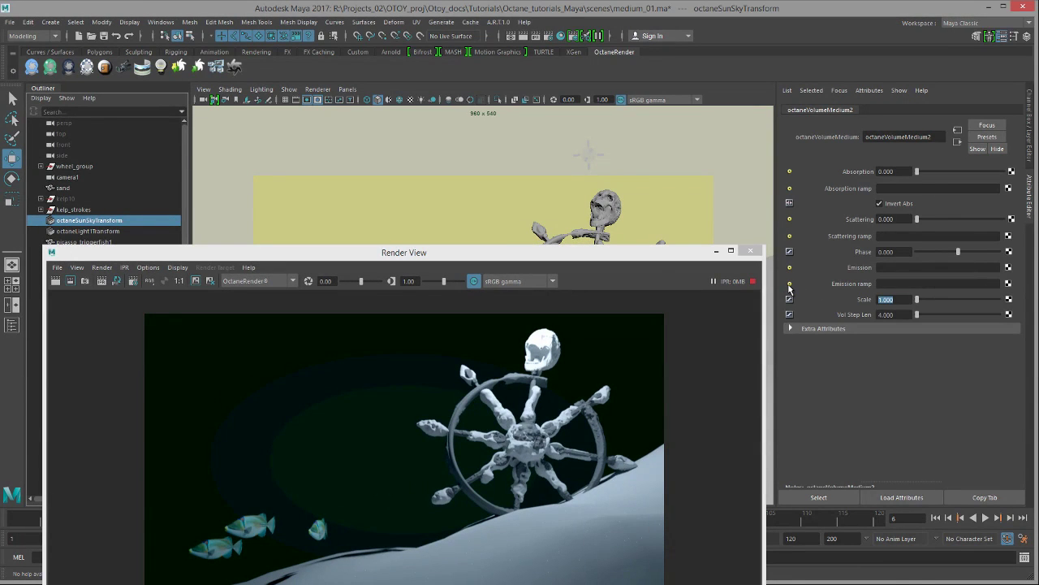
type("2")
key("Return")
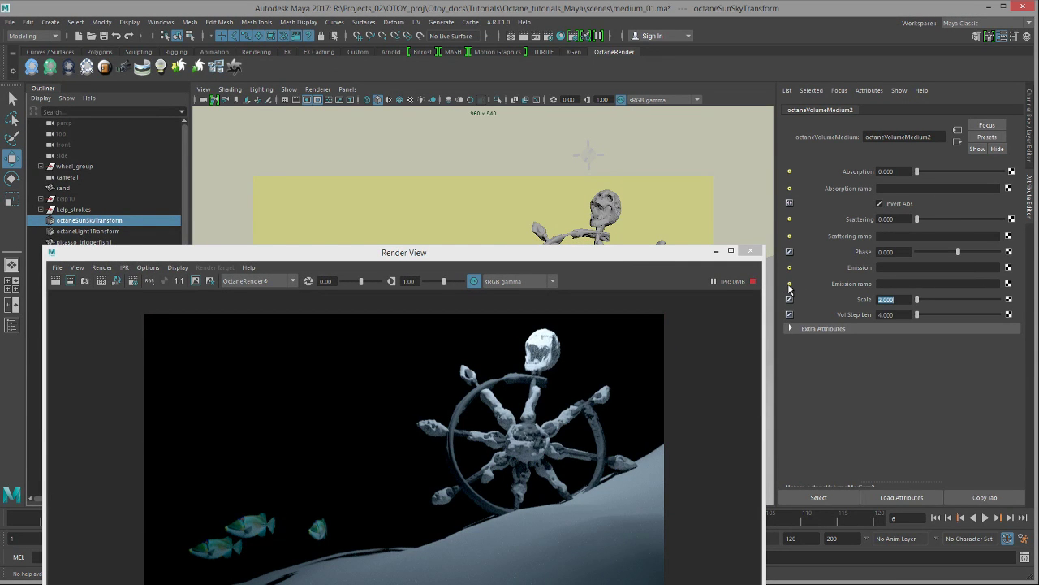
- Try a medium Scale of 3, then settle back on 2
type("3")
key("Return")
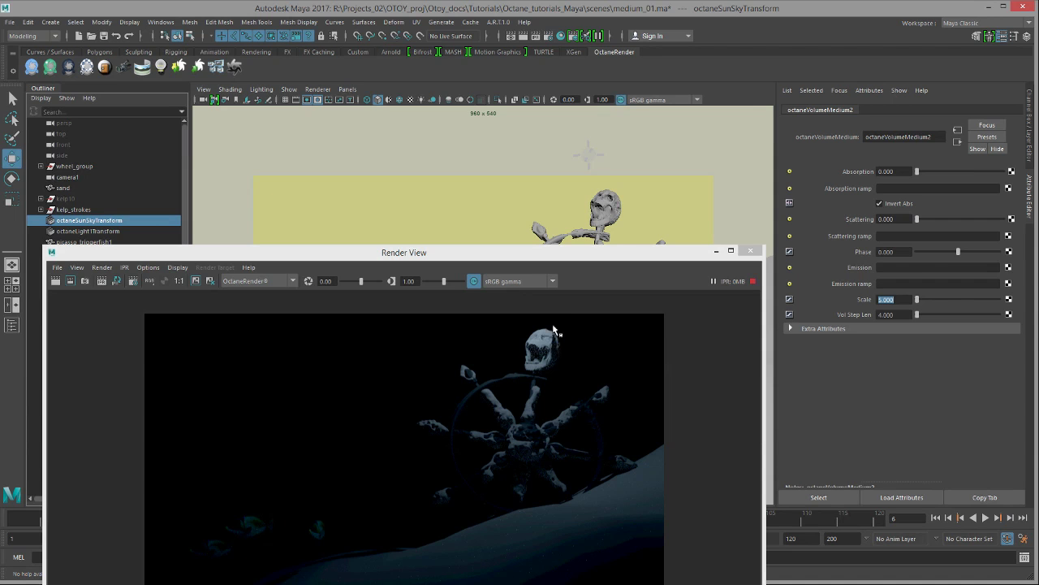
left_click_drag(627, 257, 607, 185)
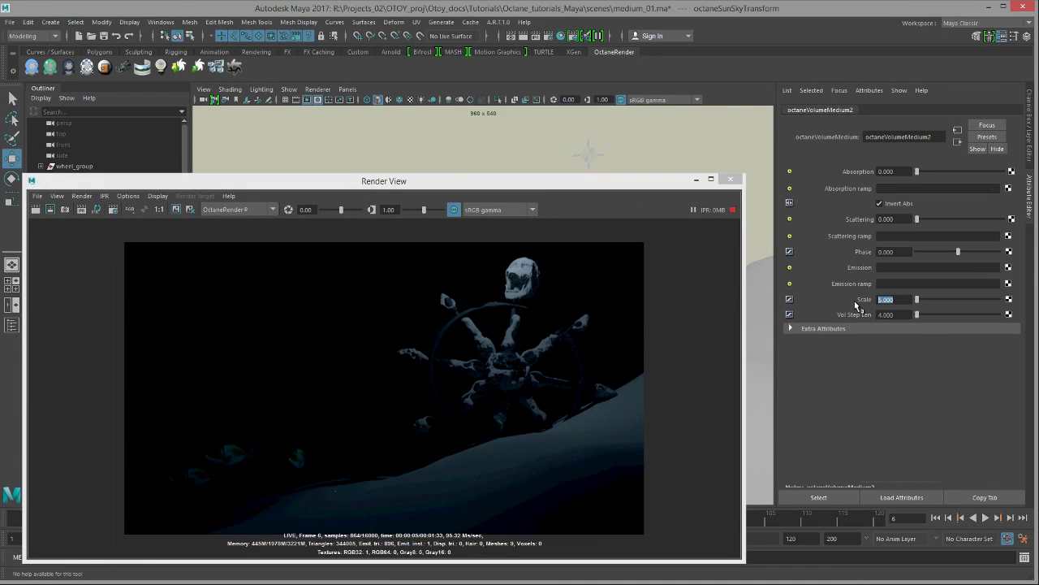
type("2")
key("Return")
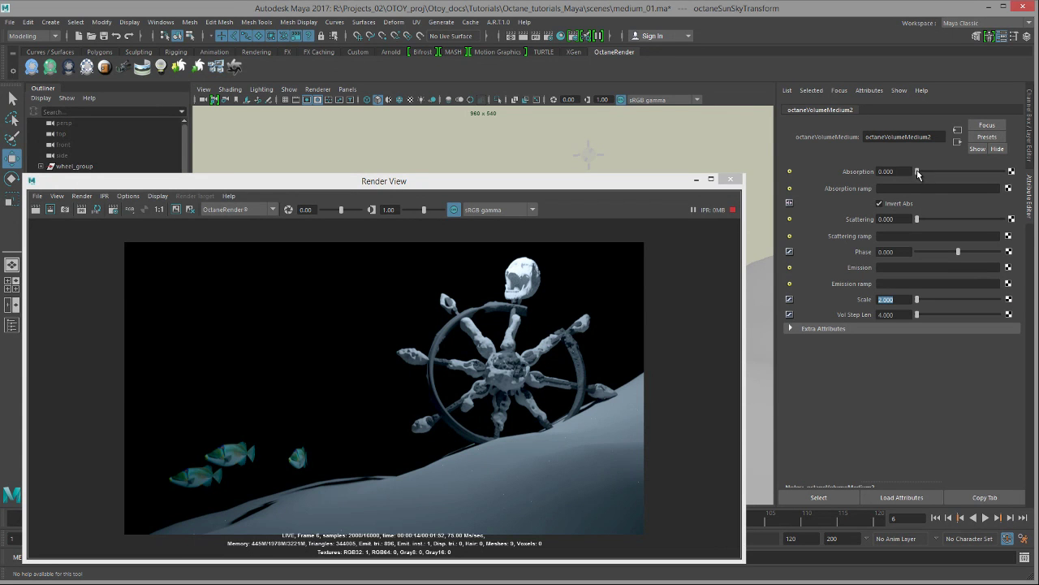
- Raise the medium's Absorption to 0.778 and add Scattering of 0.133
left_click_drag(941, 172, 994, 173)
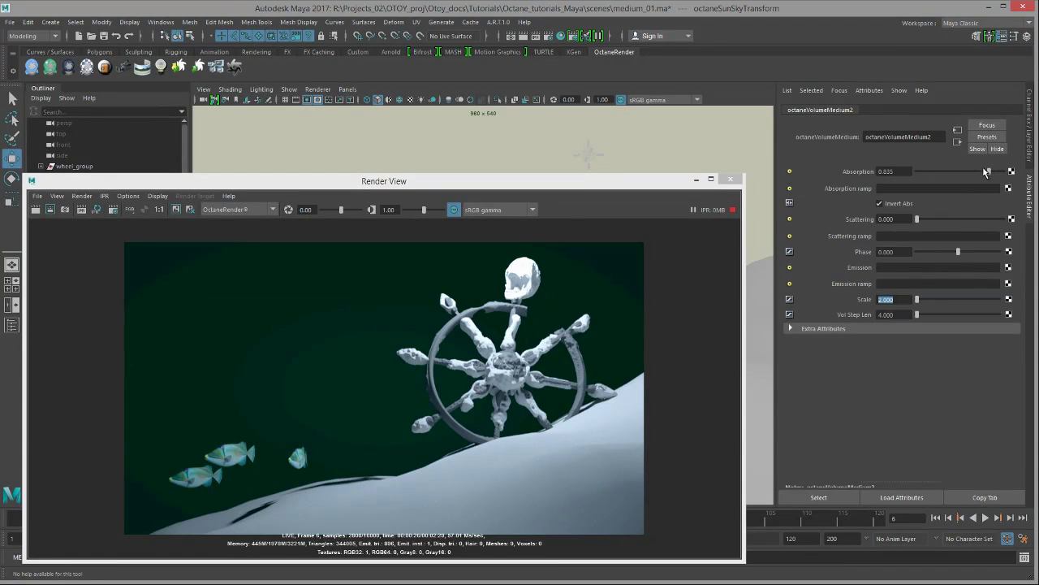
left_click_drag(986, 172, 983, 172)
mouse_move(918, 219)
left_mouse_down()
mouse_move(960, 221)
mouse_move(929, 219)
left_mouse_up()
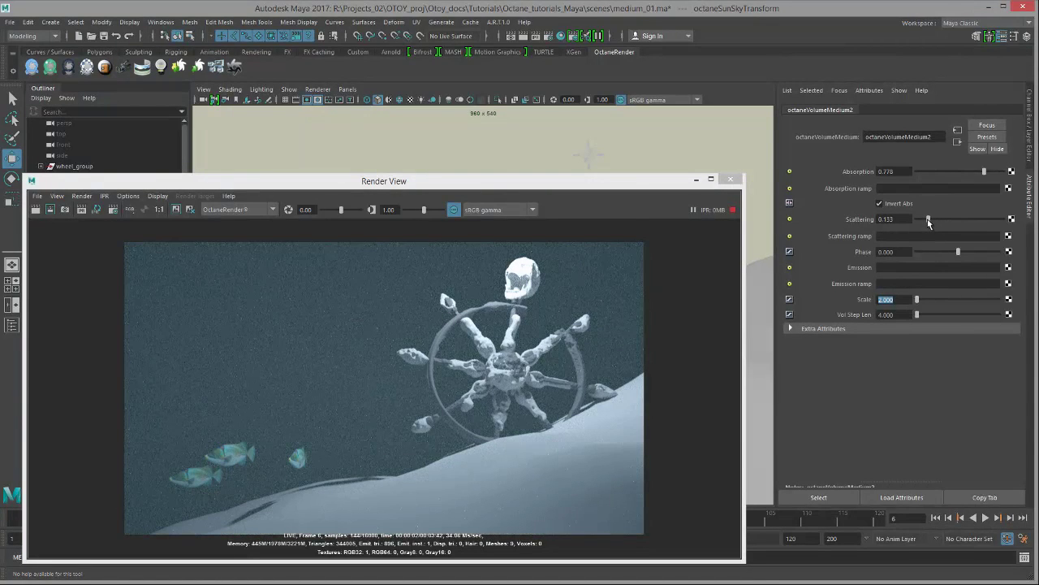
- Push the medium's Phase slider to its 1.0 maximum, then retype it as 0.98
left_click(896, 251)
left_click_drag(958, 249, 986, 250)
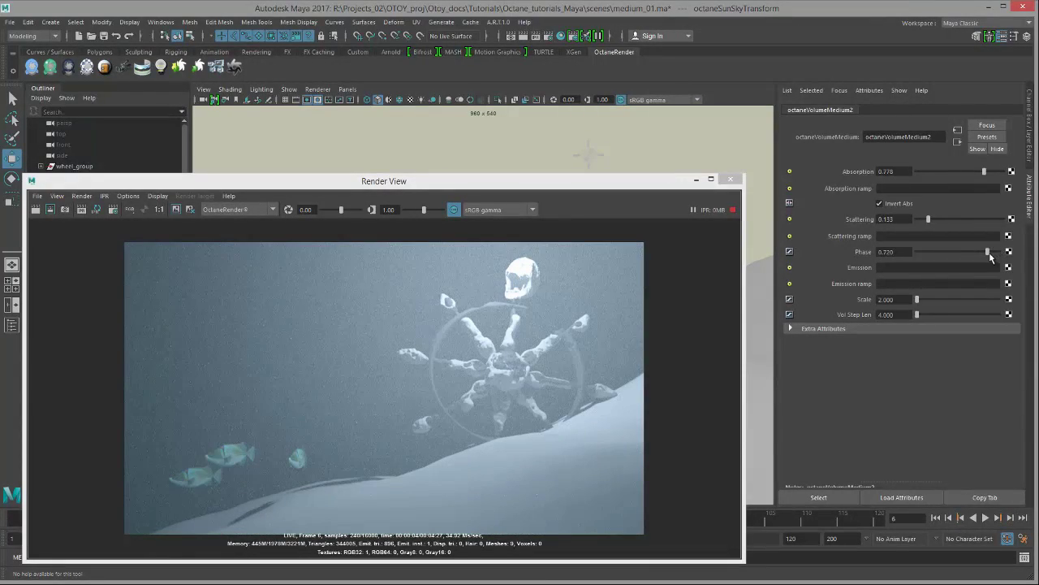
left_click_drag(991, 252, 995, 257)
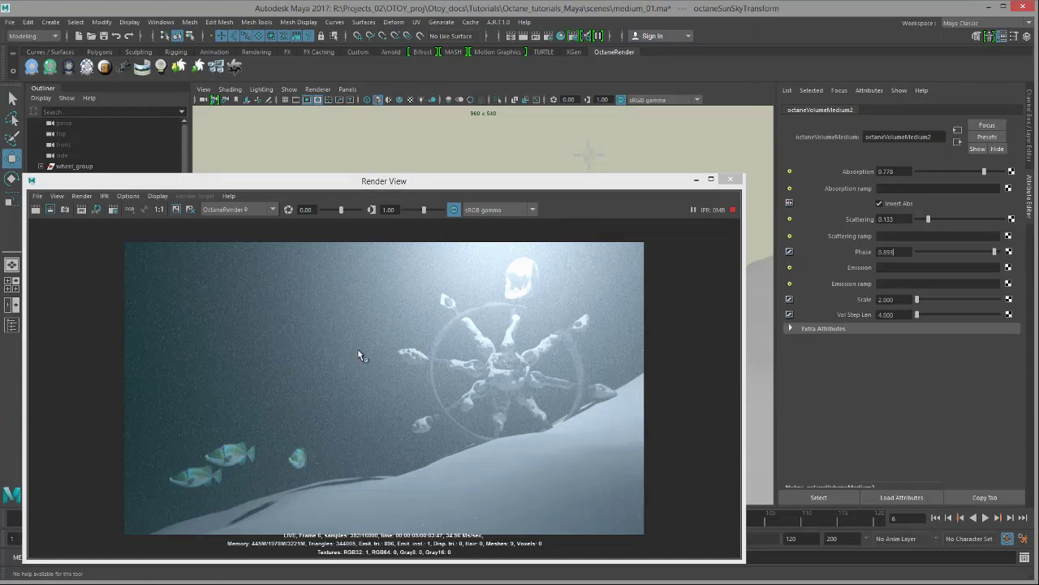
left_click_drag(995, 252, 1001, 253)
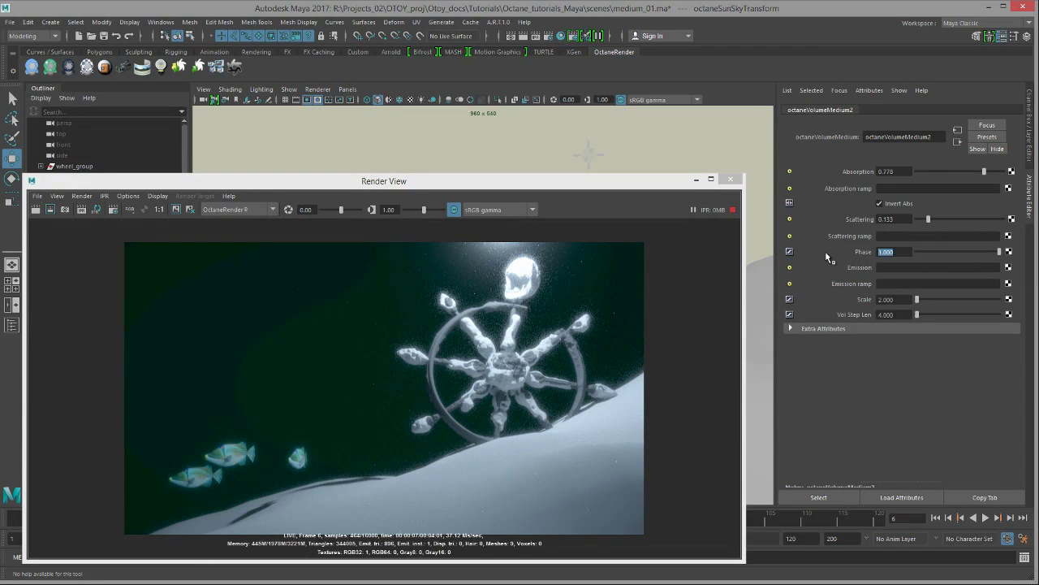
key("BackSpace")
type(".98")
key("Return")
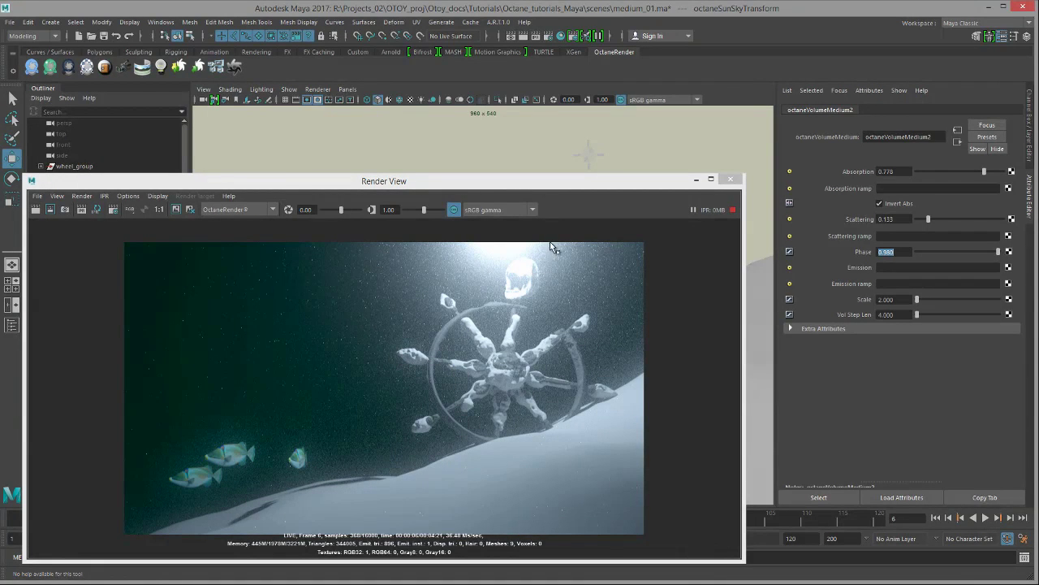
- Select the sphere light octaneLight1 in the viewport and raise it slightly
left_click_drag(541, 189, 512, 281)
left_click(588, 155)
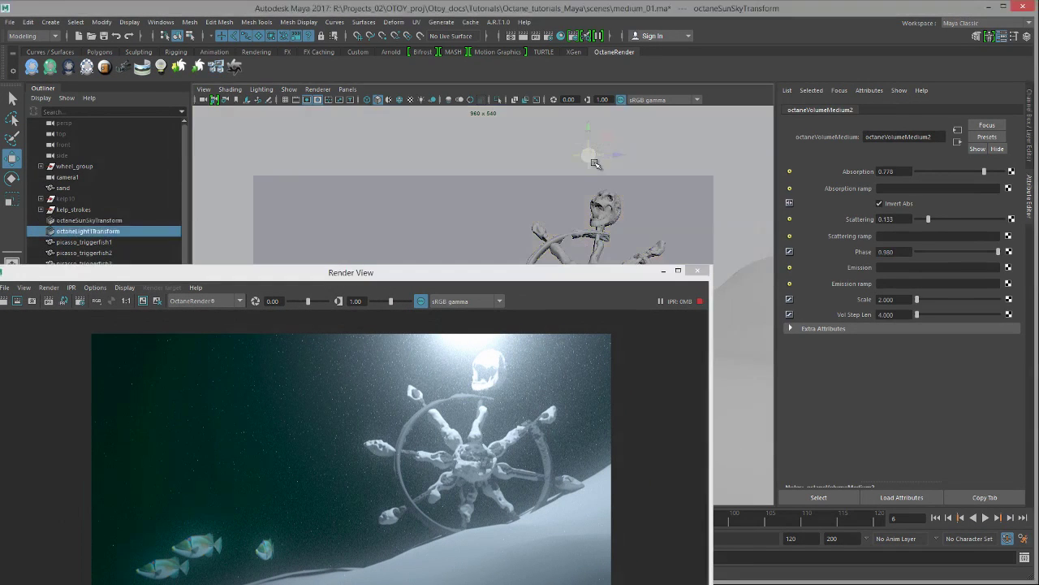
middle_click_drag(588, 122, 588, 119)
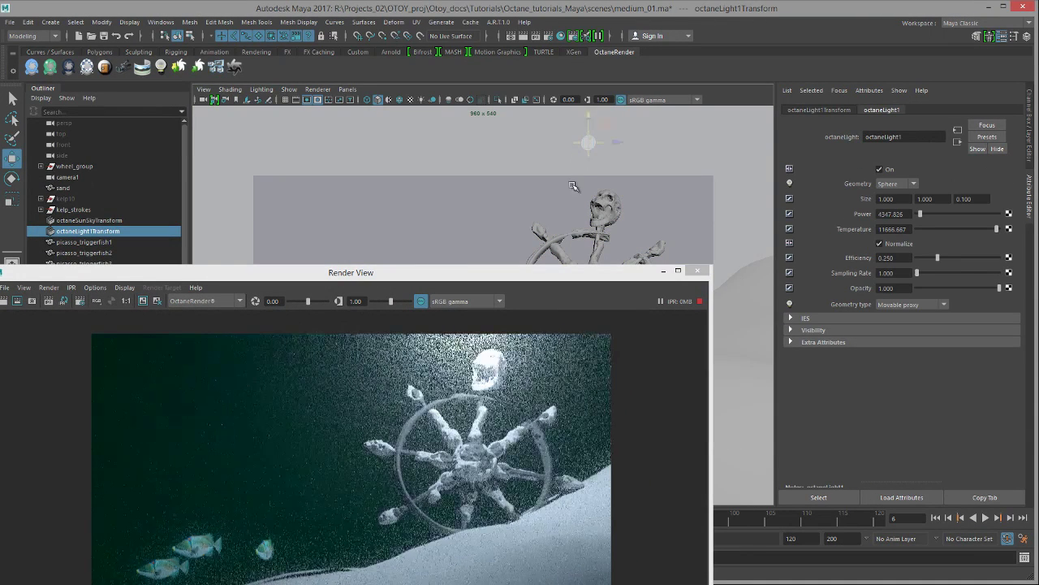
- Reposition the Render View window back over the scene
left_click_drag(543, 274, 552, 257)
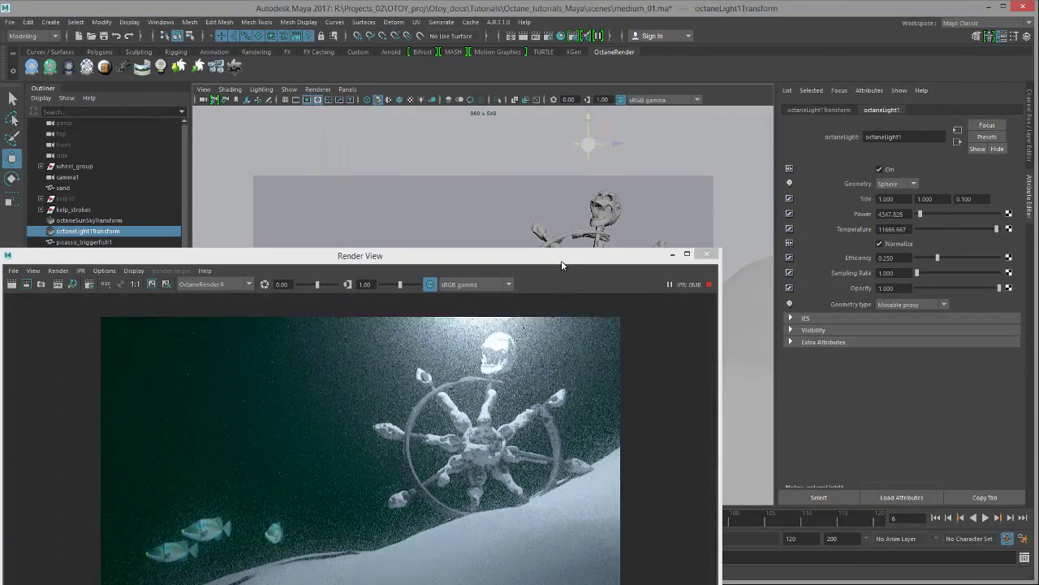
left_click_drag(562, 252, 651, 153)
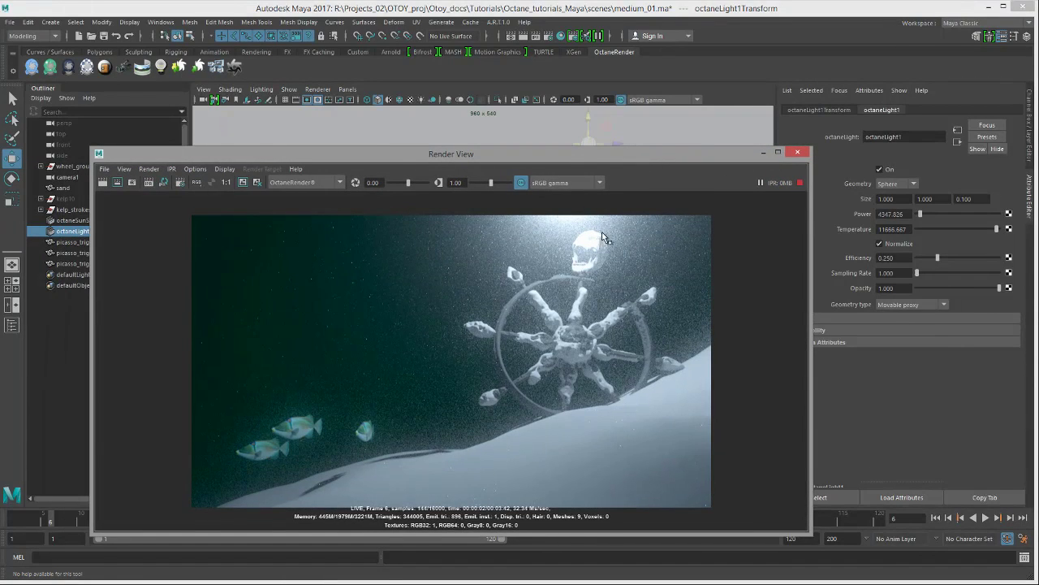
left_click_drag(389, 154, 296, 154)
left_click_drag(611, 160, 683, 293)
- Reopen octaneVolumeMedium2 from the sun sky and compare Phase values from zero upward
left_click(139, 221)
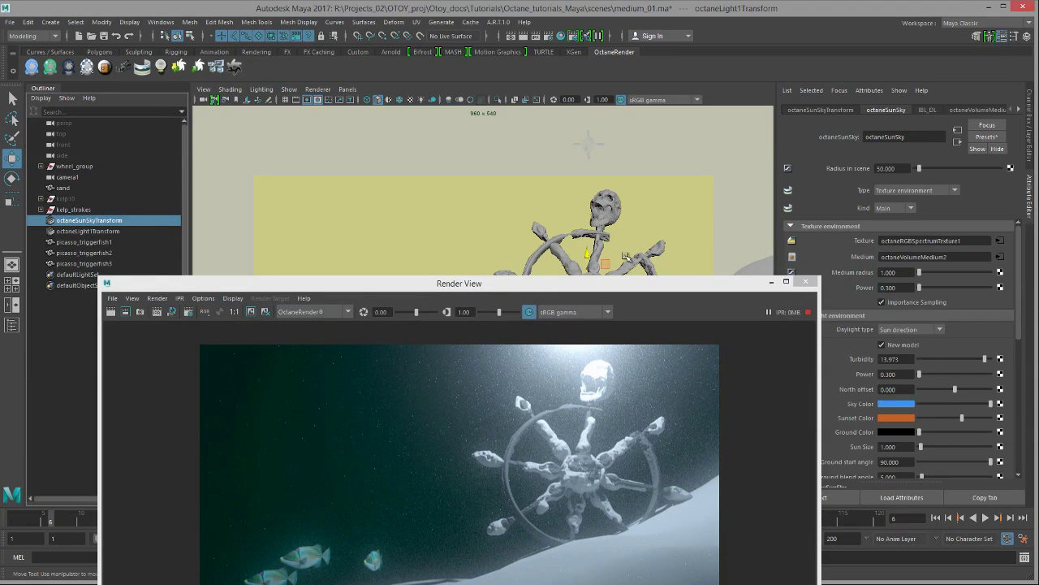
left_click(999, 256)
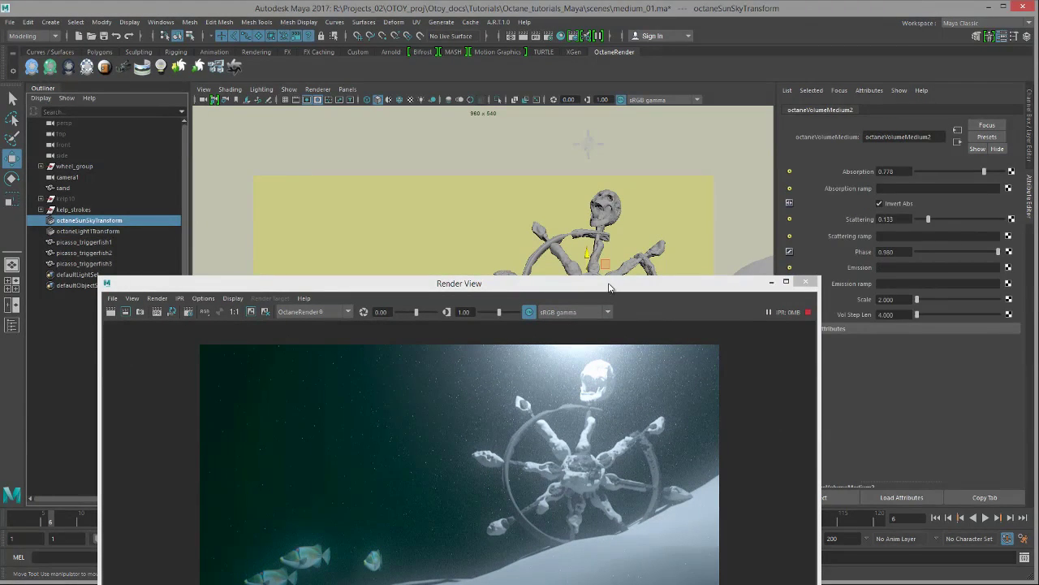
left_click_drag(608, 283, 564, 130)
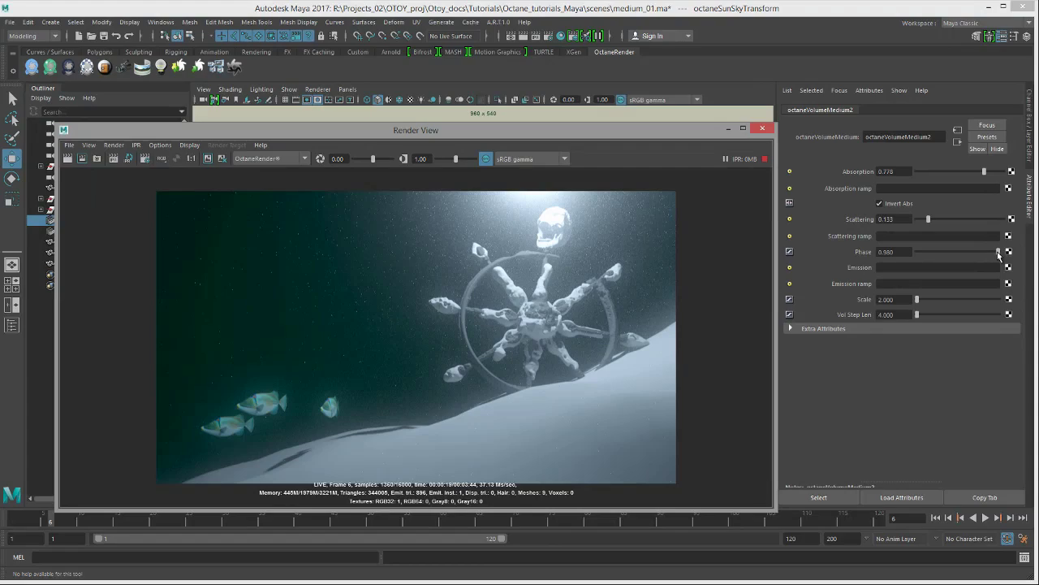
left_click_drag(998, 252, 957, 254)
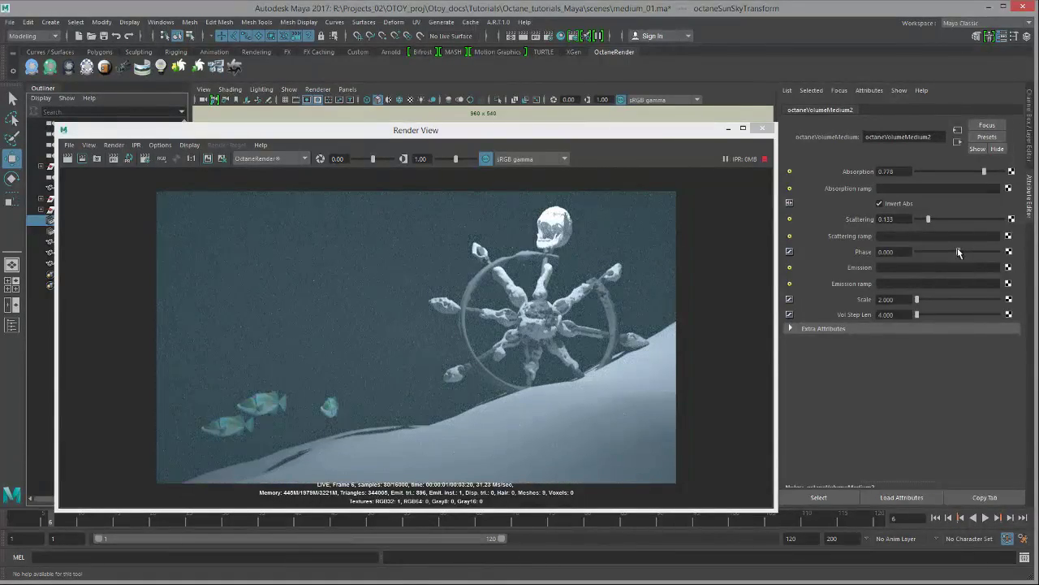
left_click_drag(959, 253, 970, 251)
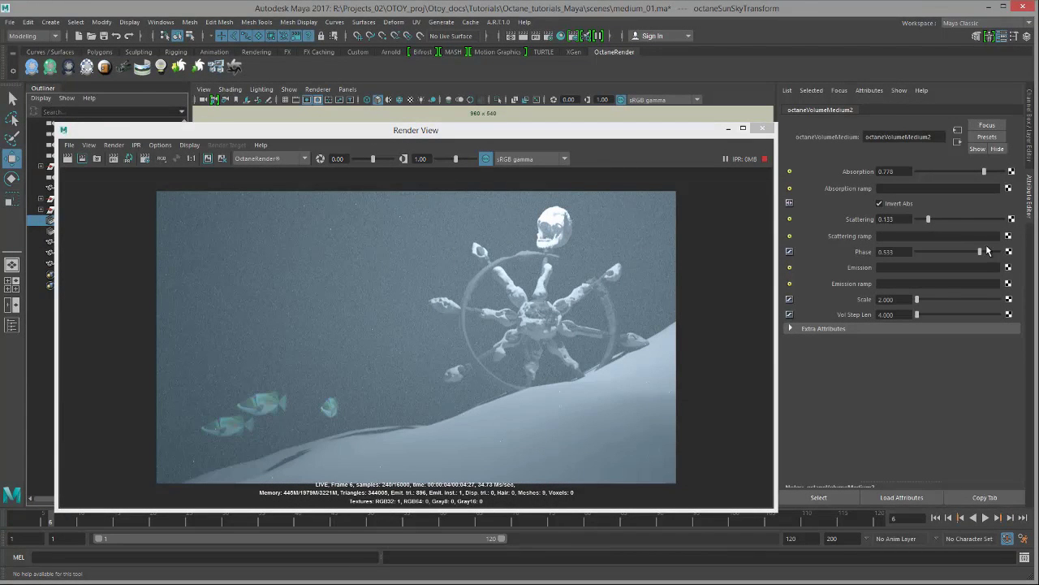
mouse_move(987, 251)
left_mouse_down()
mouse_move(924, 251)
mouse_move(995, 254)
left_mouse_up()
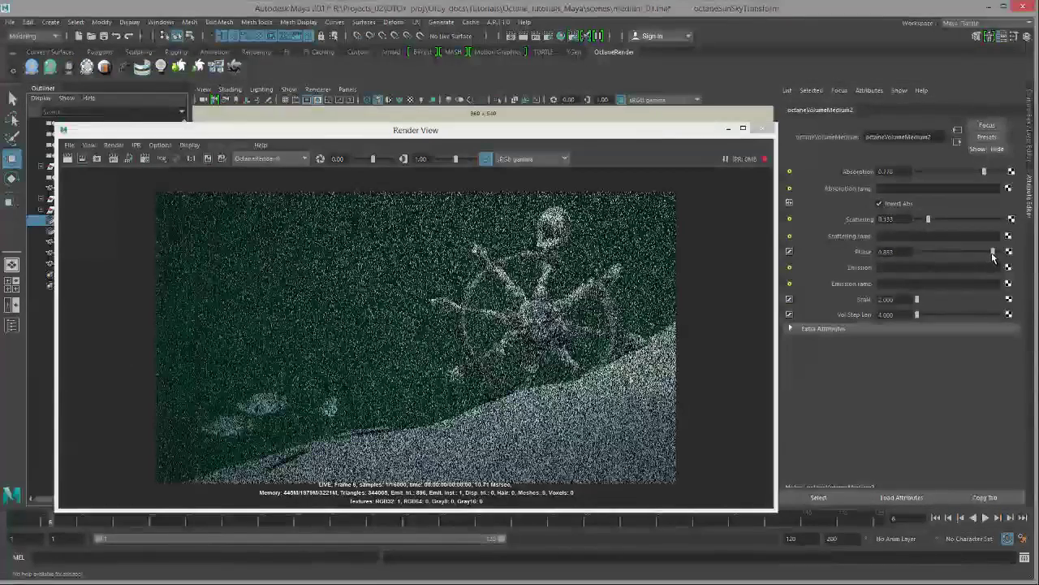
- Set the medium's Phase back to 0.98
double_click(882, 251)
key("BackSpace")
type("0")
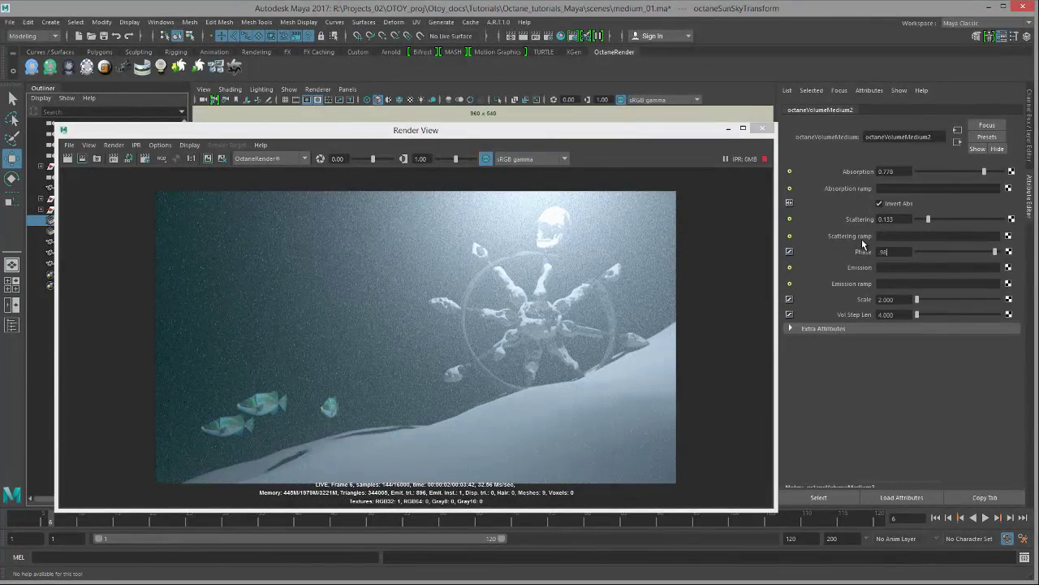
type(".98")
key("Return")
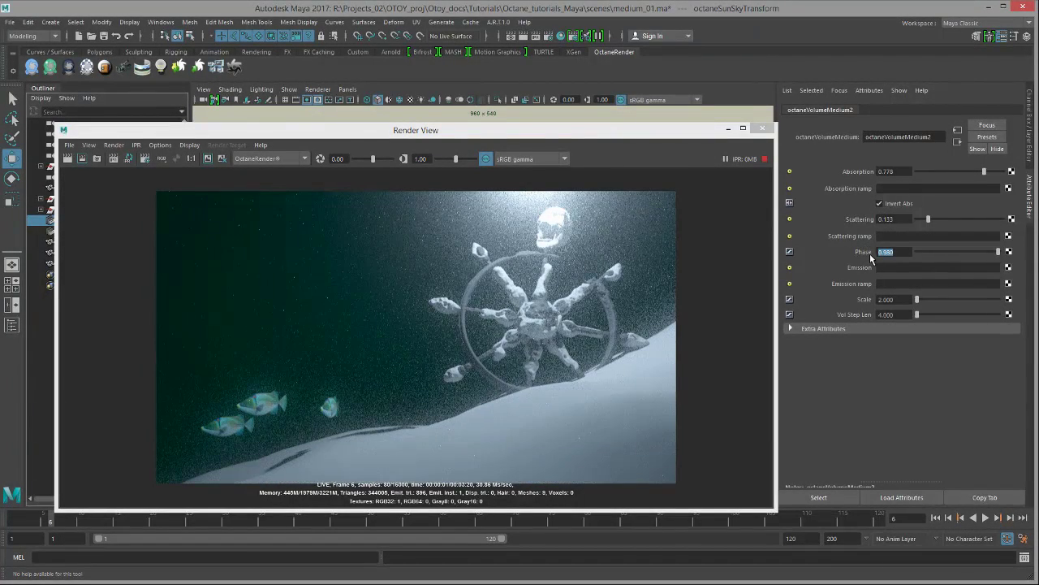
left_click_drag(609, 134, 611, 115)
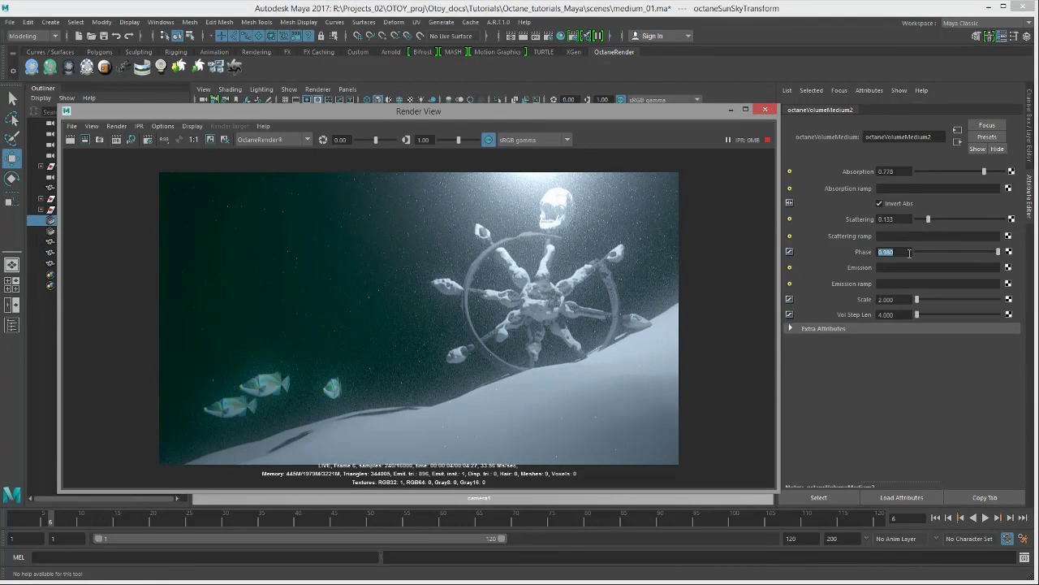
- Lower the medium's Absorption to 0.044 and tune Scattering to settle at 0.342
left_click_drag(927, 217, 959, 220)
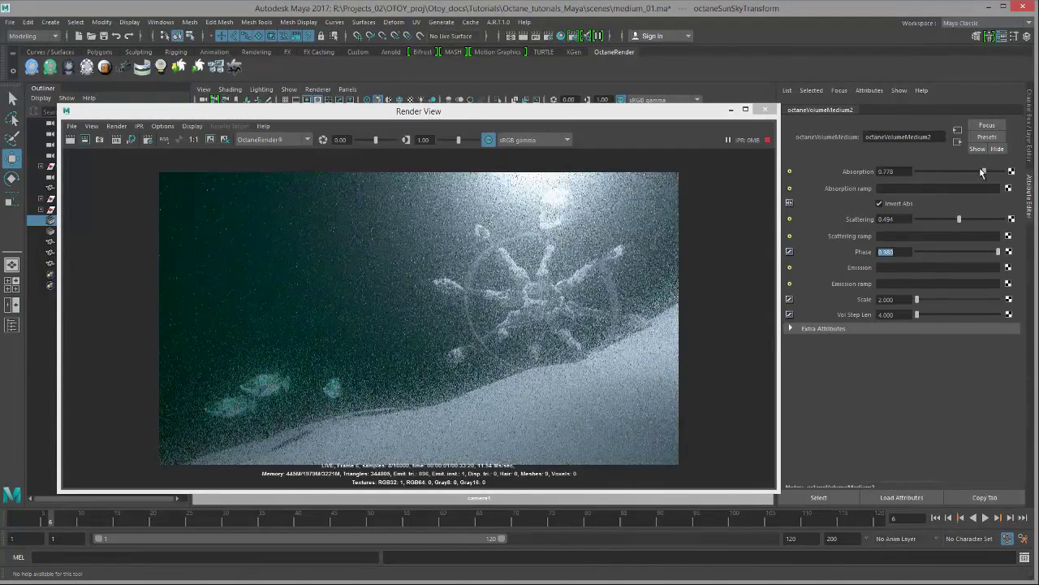
left_click_drag(983, 171, 922, 172)
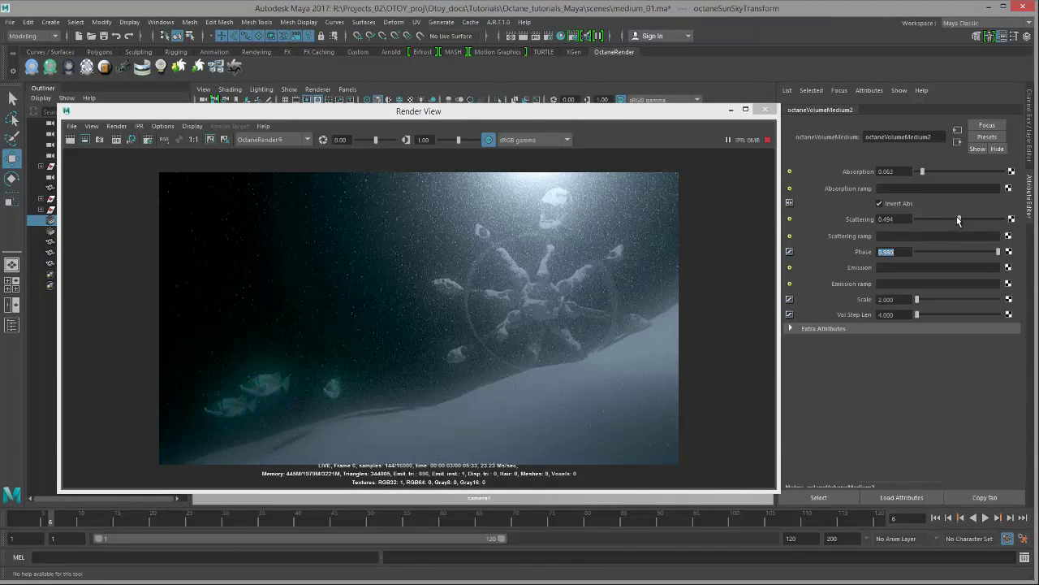
left_click_drag(959, 219, 969, 219)
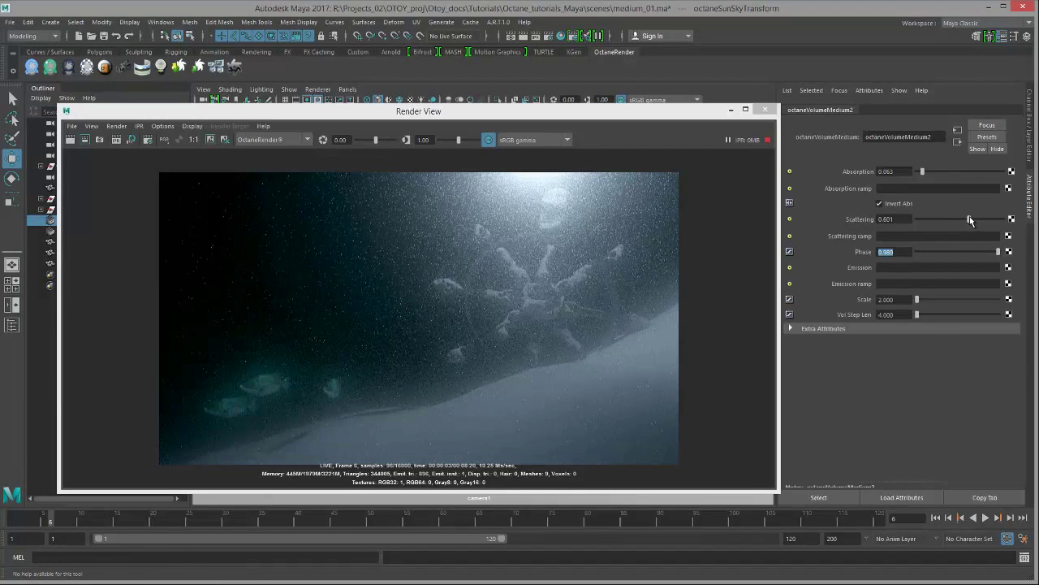
left_click_drag(969, 216, 965, 218)
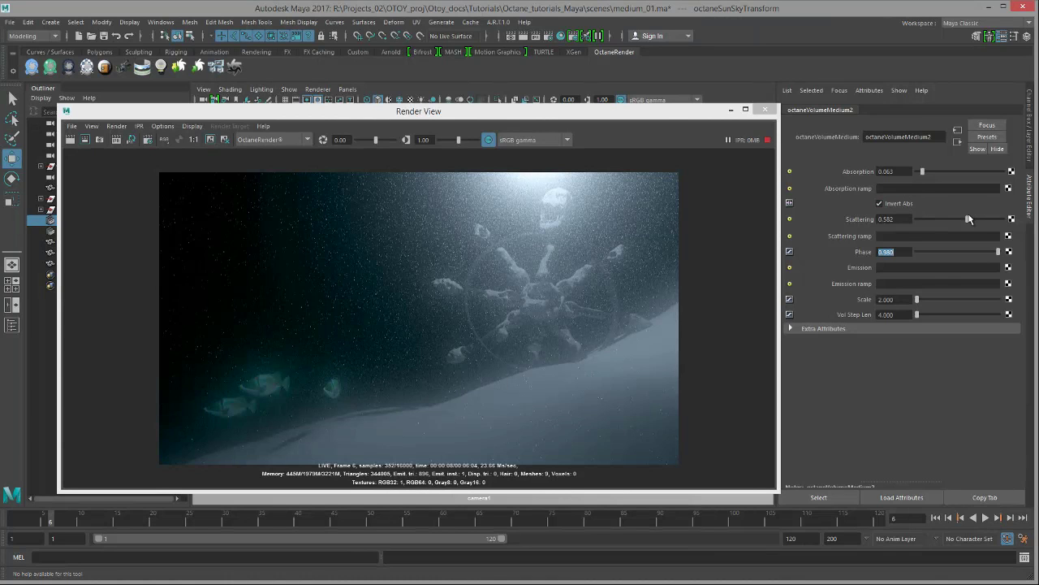
left_click_drag(923, 172, 920, 171)
left_click_drag(963, 218, 949, 216)
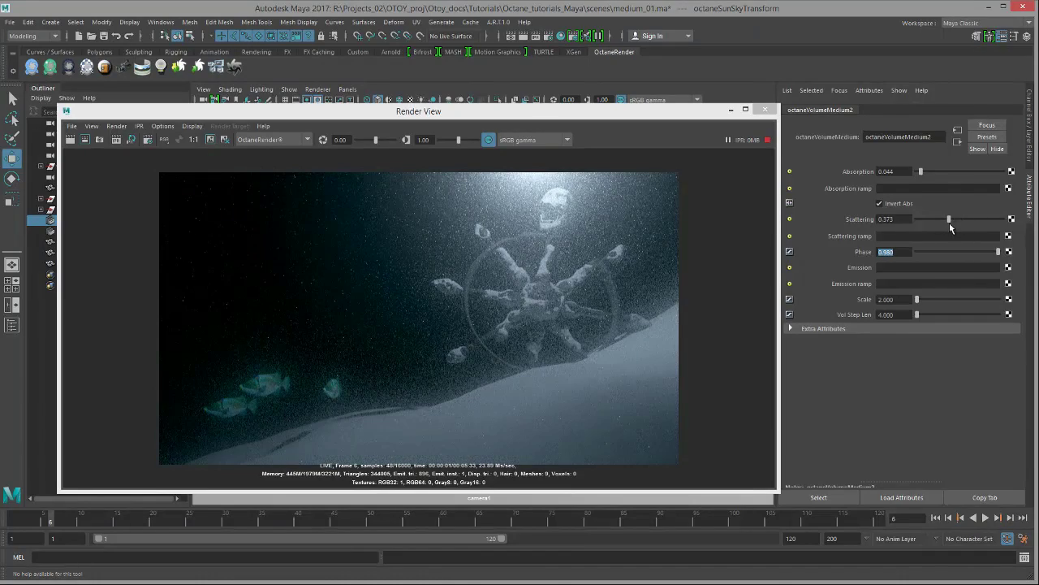
left_click_drag(949, 220, 945, 223)
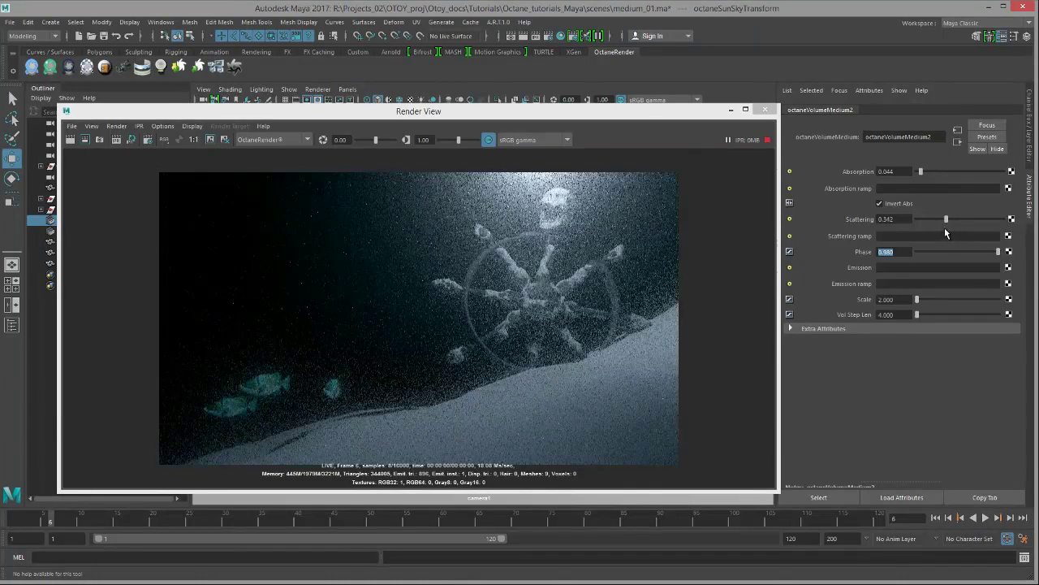
- Attach an Octane RGBSpectrum Texture to the medium's Absorption
left_click(1011, 171)
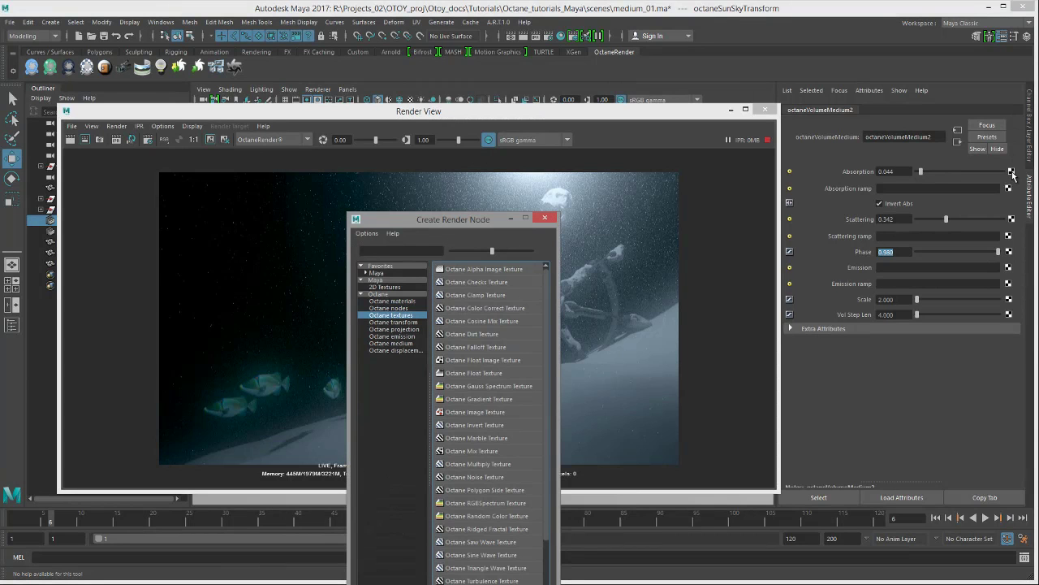
left_click_drag(475, 204, 506, 148)
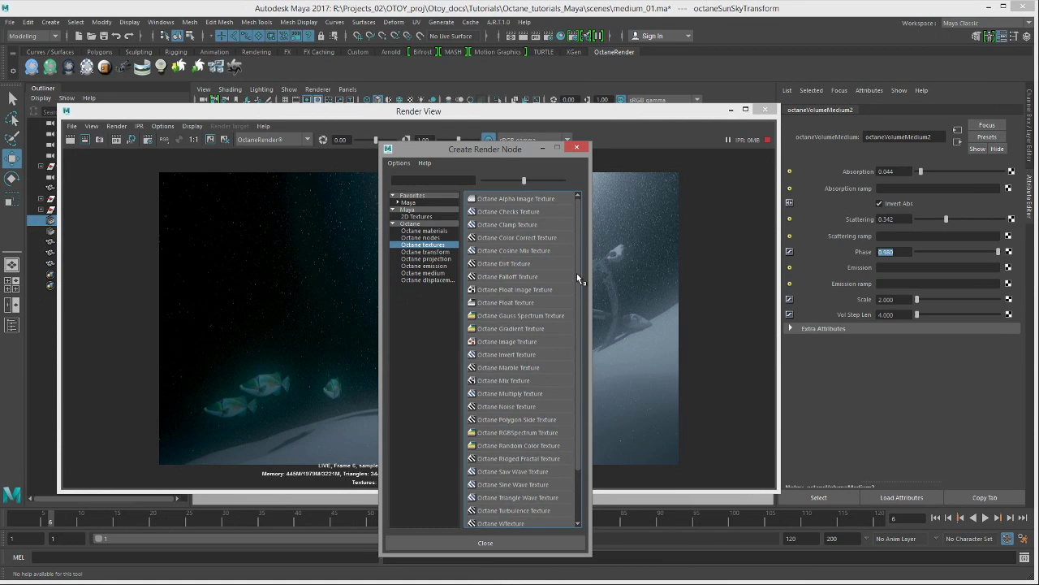
left_click(541, 432)
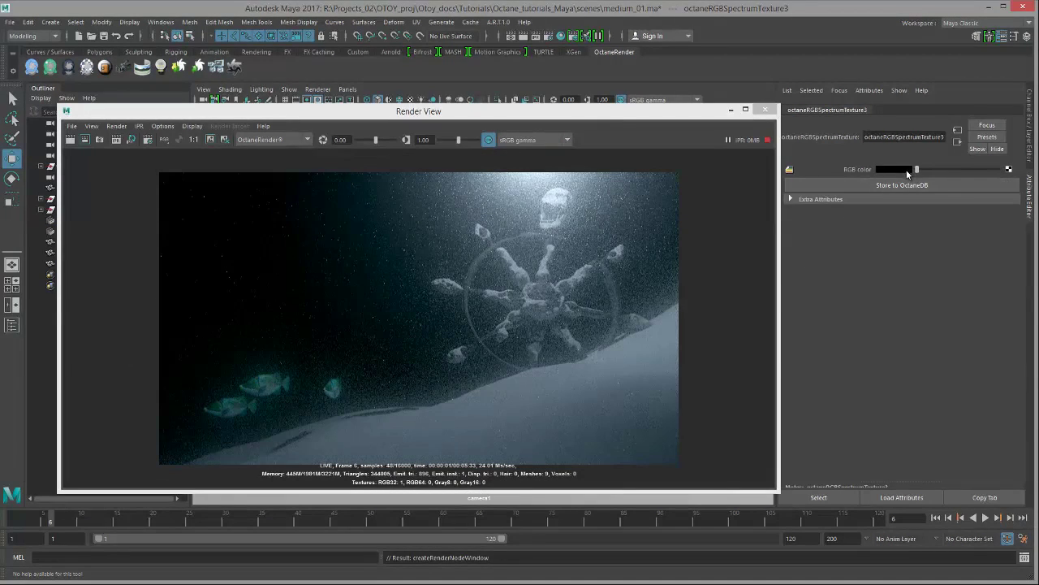
- Set the texture's color to teal (0.074, 0.540, 0.294)
left_click(905, 169)
left_click(958, 179)
left_click(980, 183)
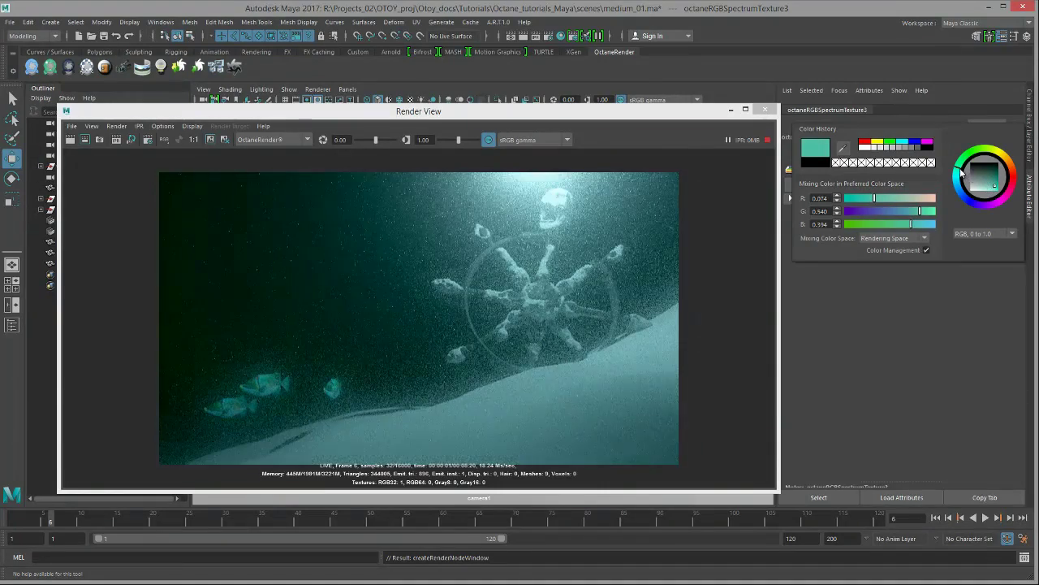
left_click(963, 169)
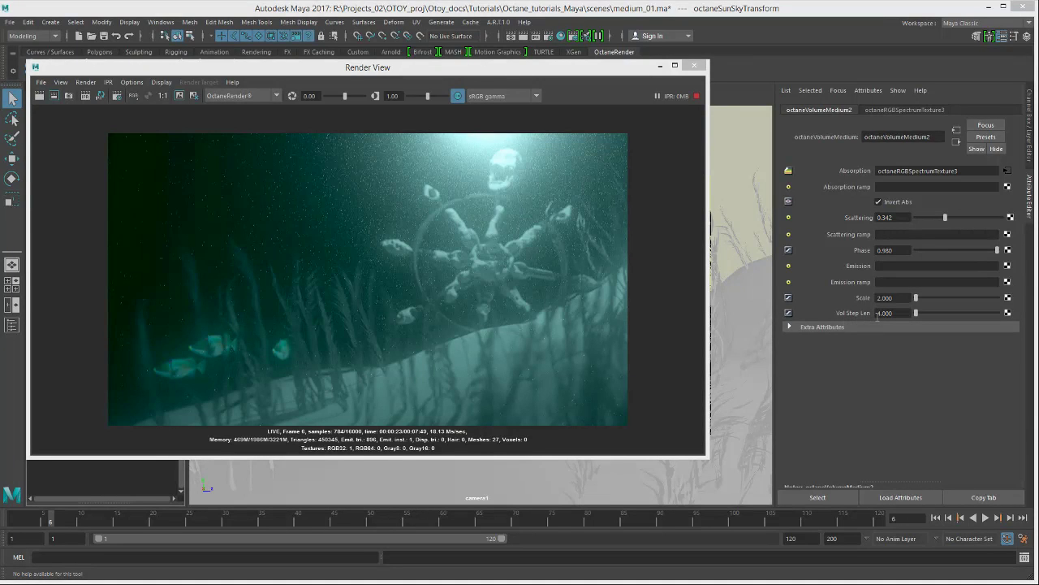
- Change octaneVolumeMedium2's Vol Step Len from 4 to 1
left_click_drag(901, 314, 861, 309)
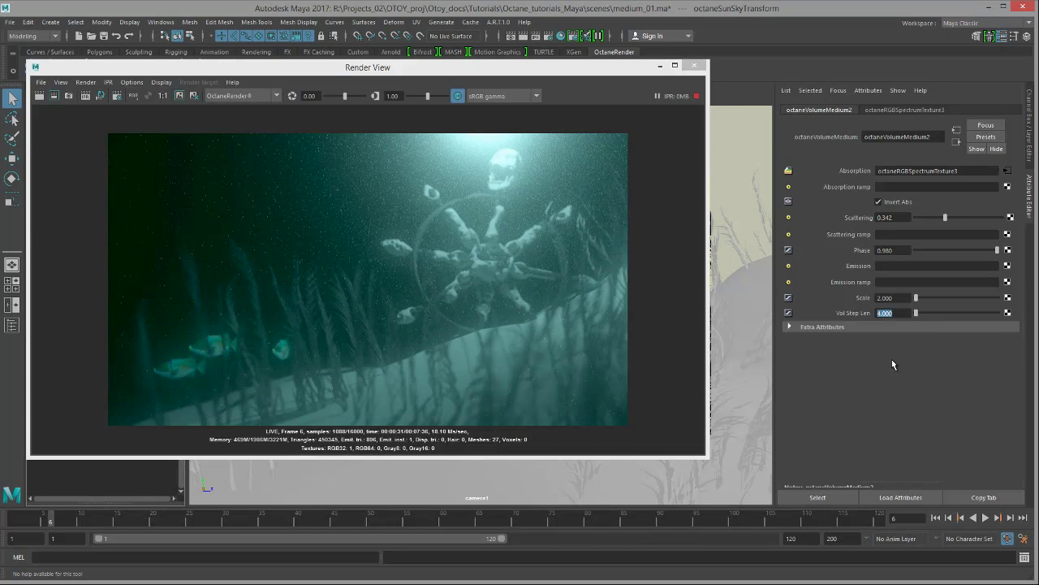
type("1")
key("Return")
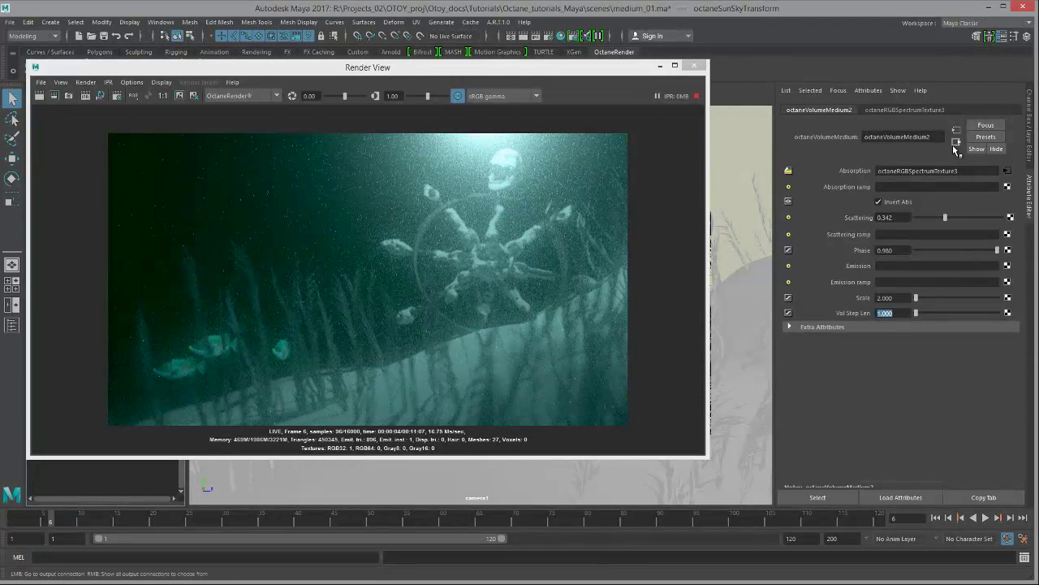
left_click(891, 297)
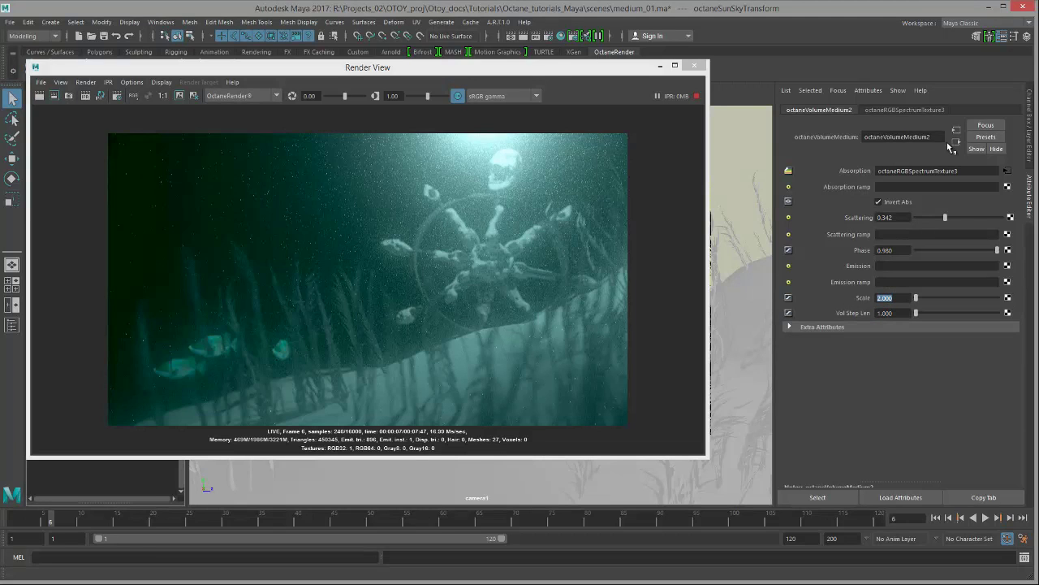
left_click(957, 143)
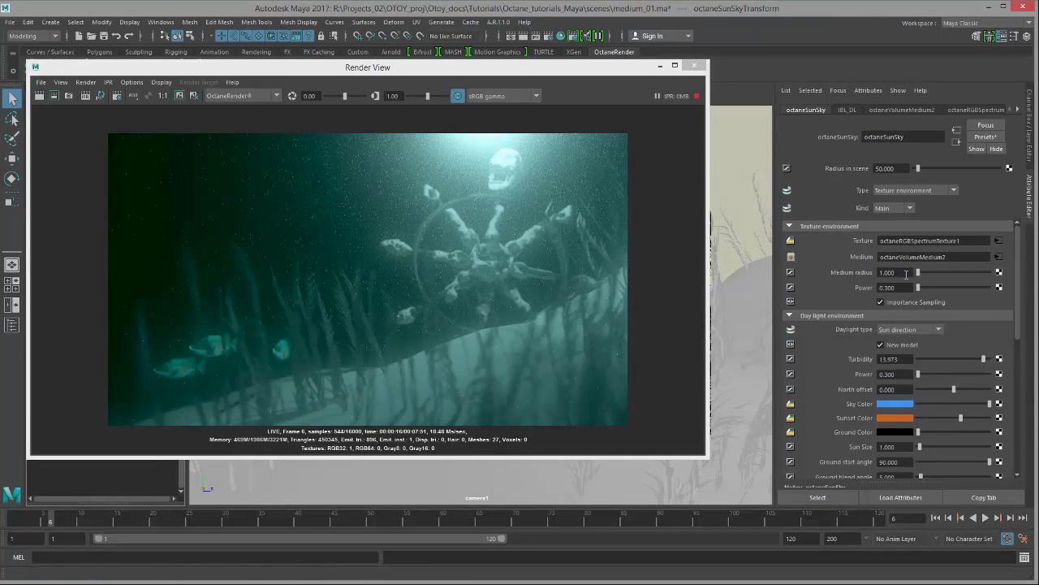
left_click_drag(907, 272, 831, 269)
type("5")
key("Return")
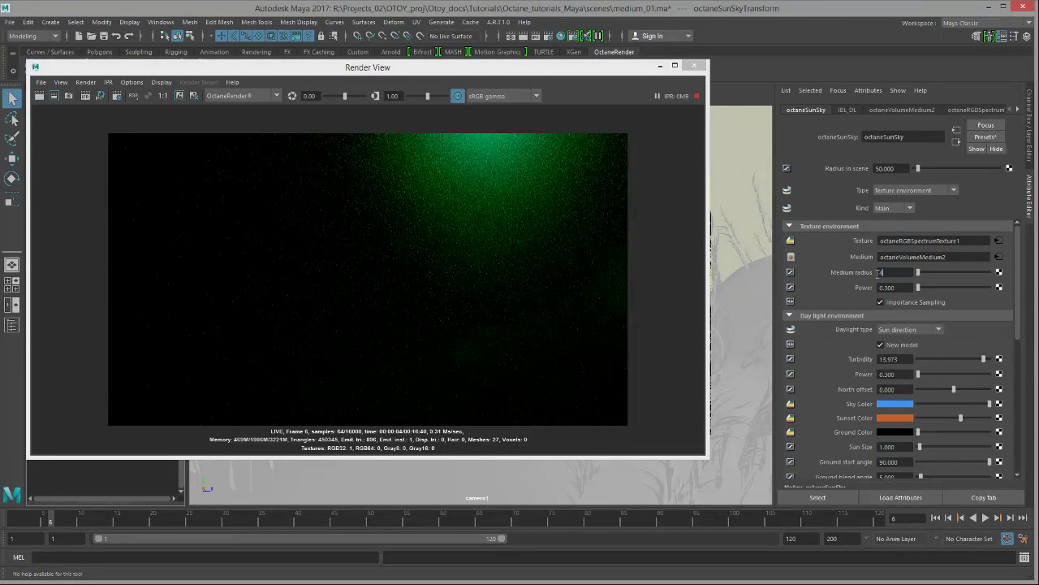
type("4")
key("Return")
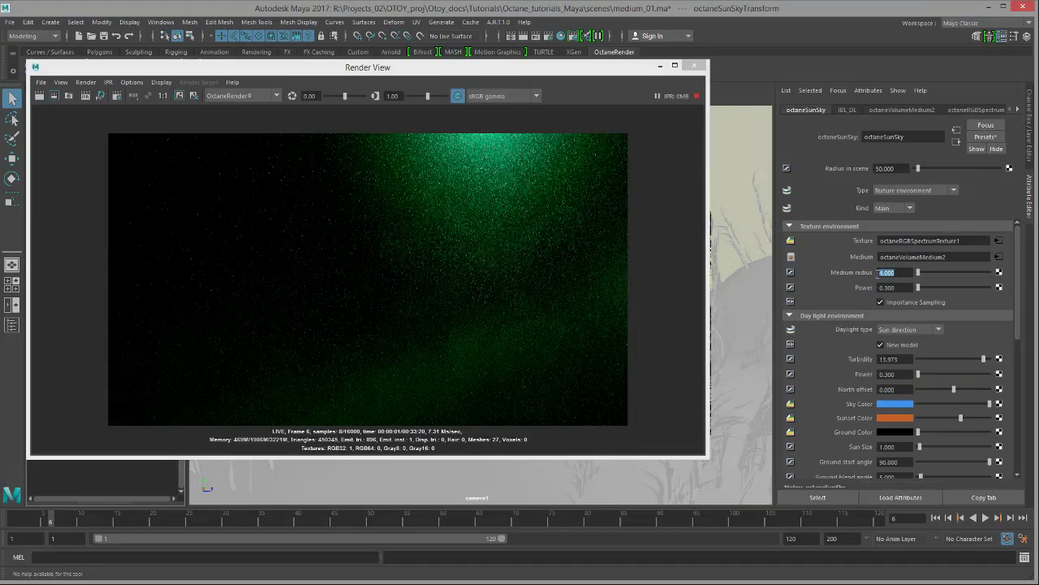
type("1")
key("Return")
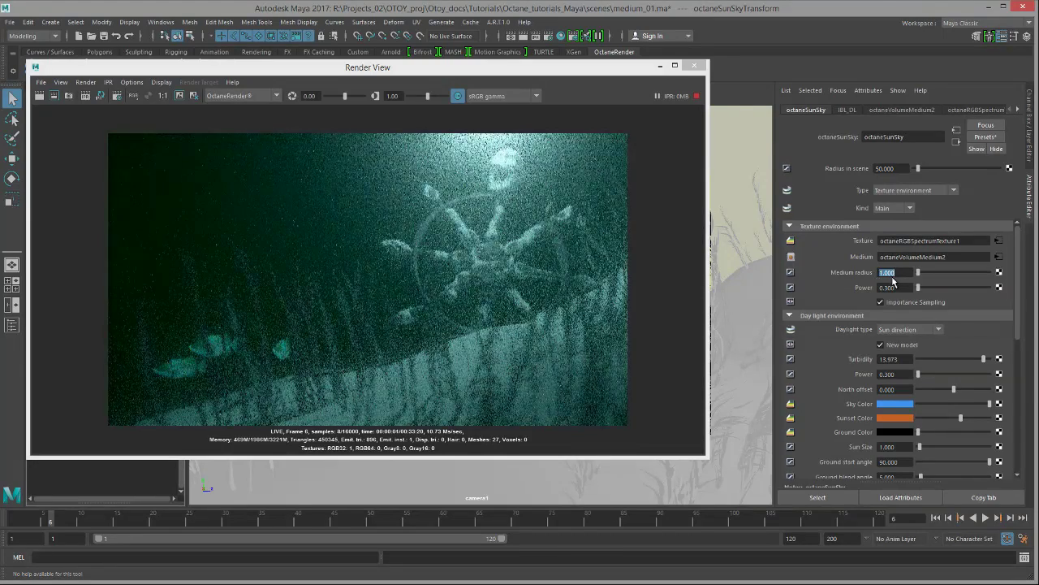
- Test an octaneSunSky Medium radius of 5, then restore it to 1
left_click(995, 257)
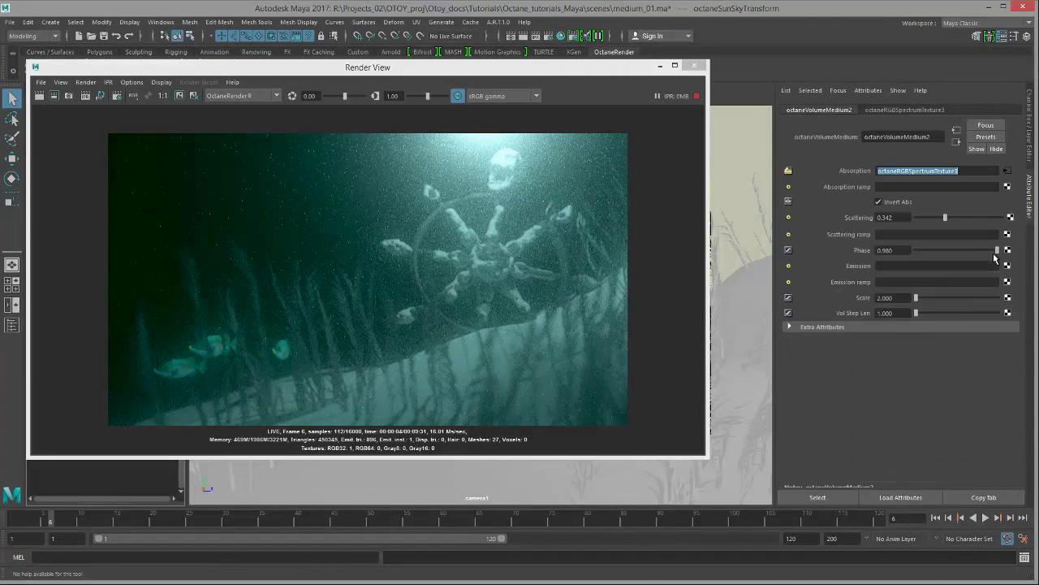
left_click(903, 297)
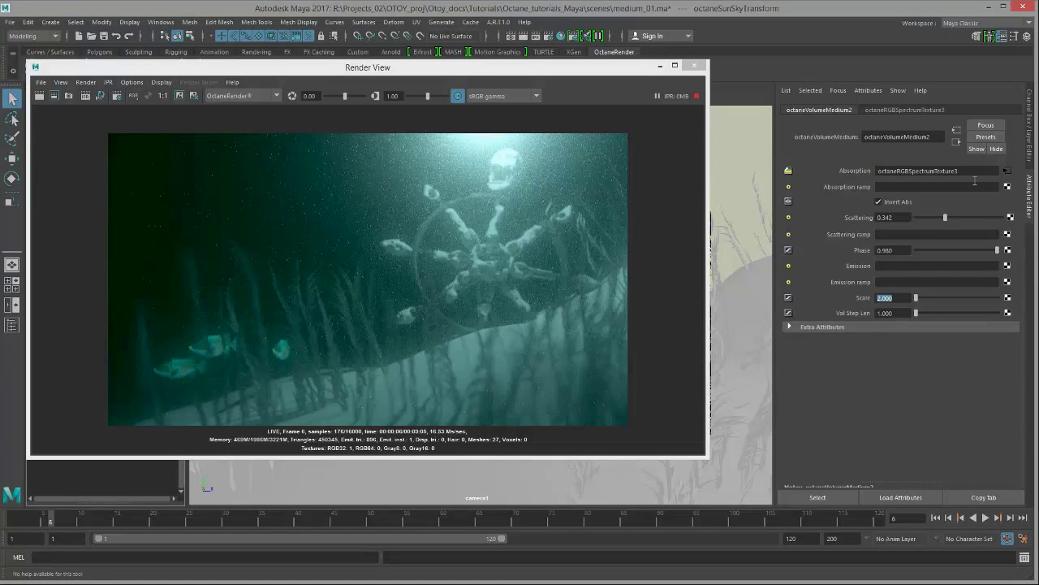
left_click(957, 144)
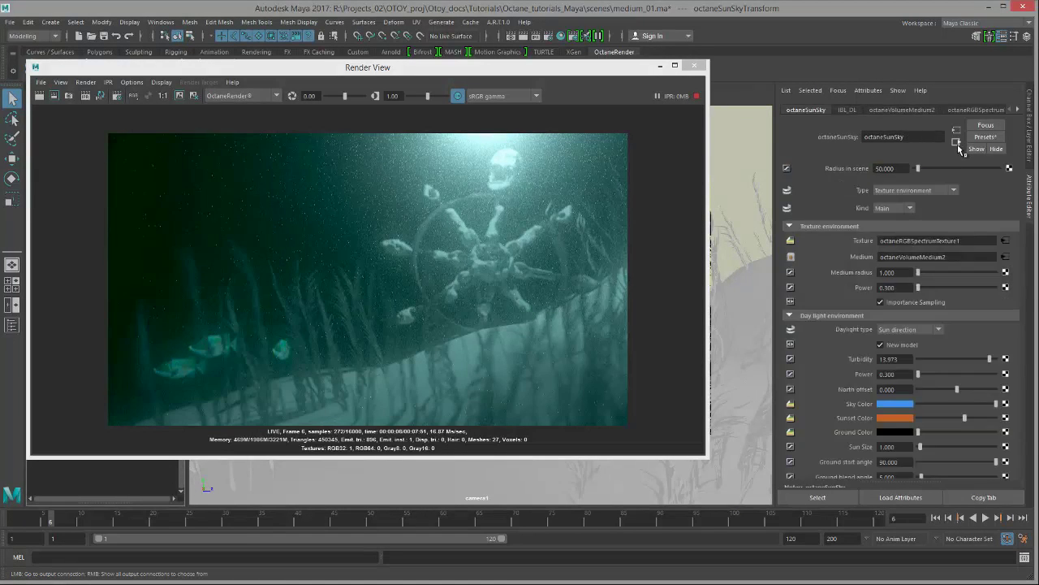
left_click(904, 273)
type("5")
key("Return")
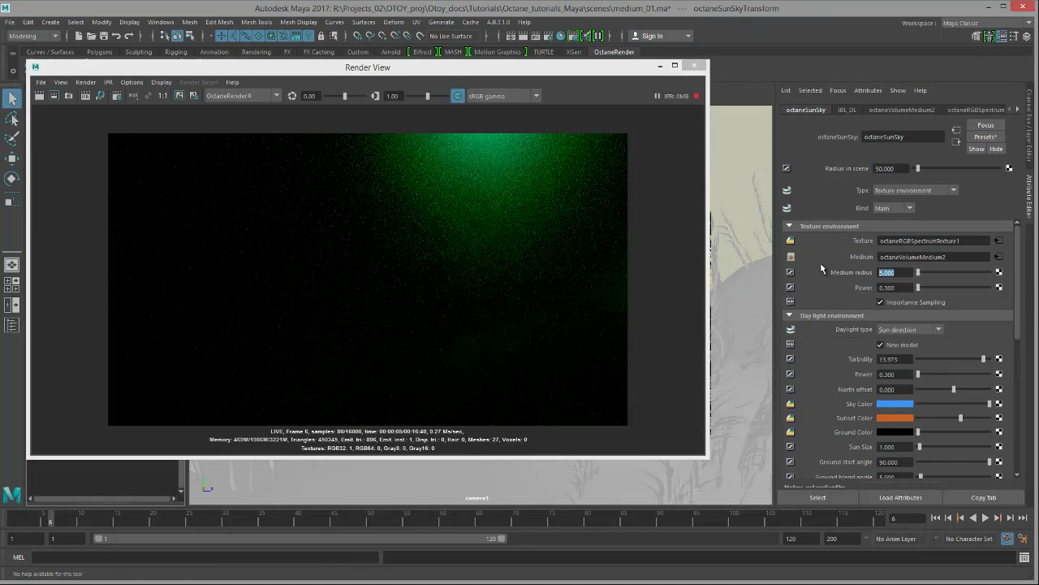
type("1")
key("Return")
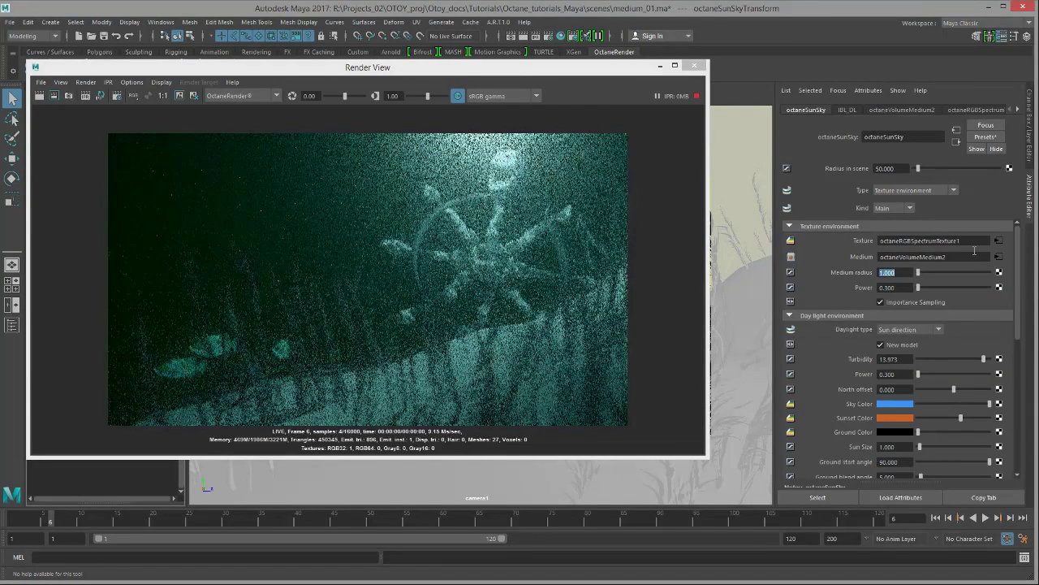
- Set octaneVolumeMedium2's Scale to 5
left_click(998, 256)
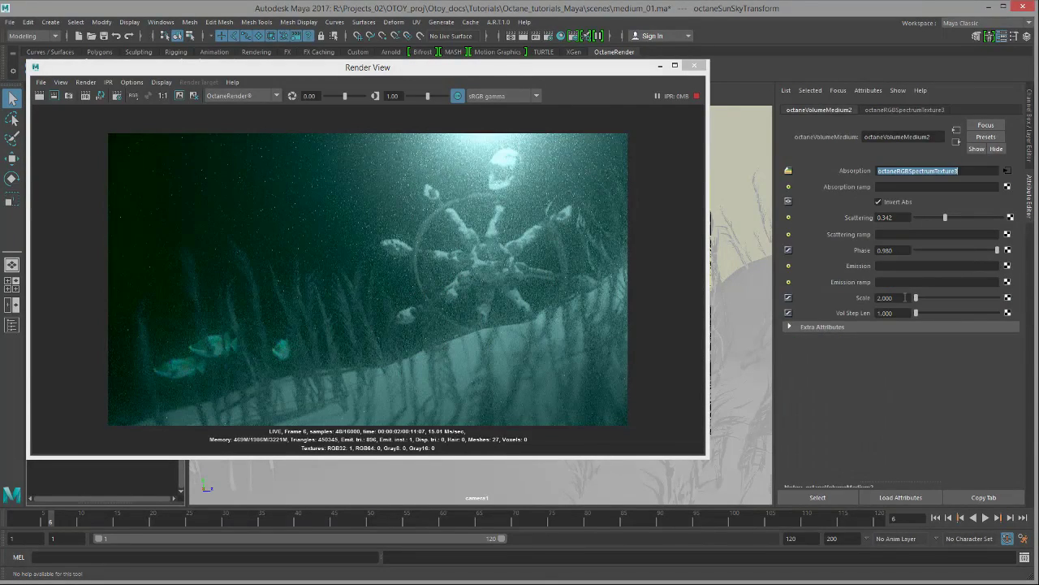
left_click_drag(905, 297, 820, 299)
type("5")
key("Return")
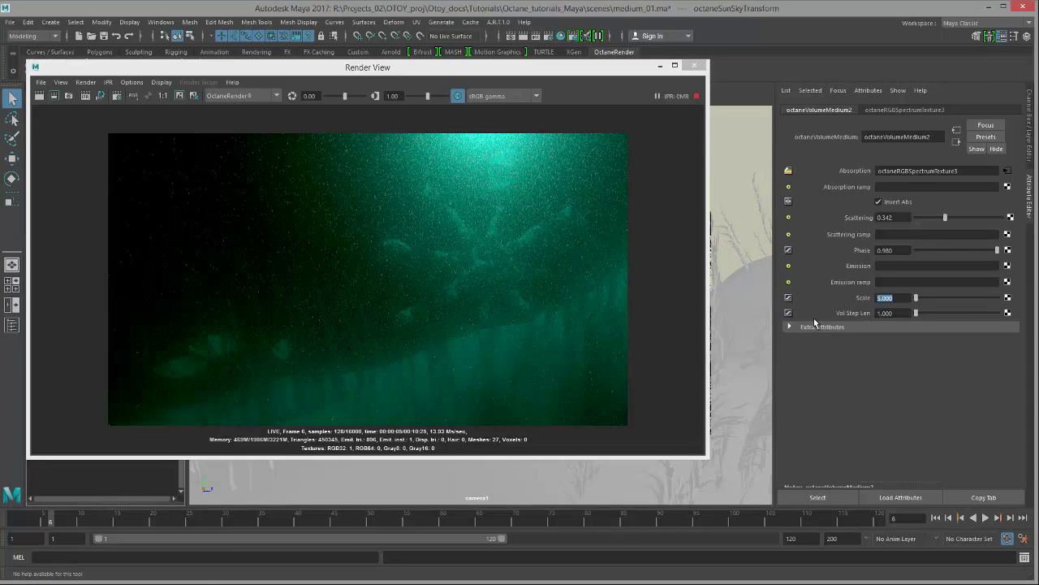
- Set the octaneVolumeMedium2 Scale back to 1.0, then review the IBL_DL and octaneSunSky settings
left_click(958, 143)
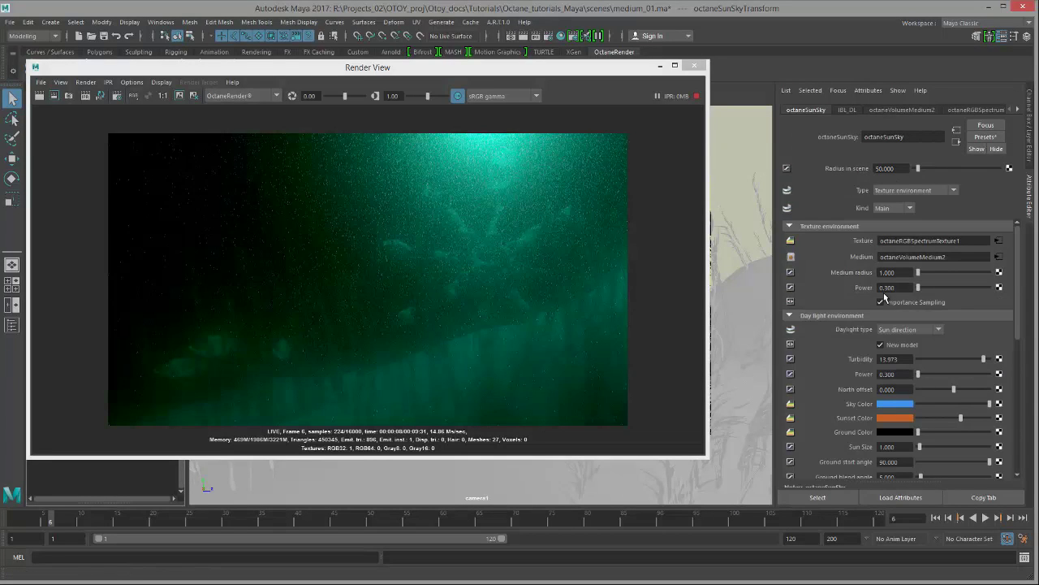
left_click(899, 272)
left_click(847, 109)
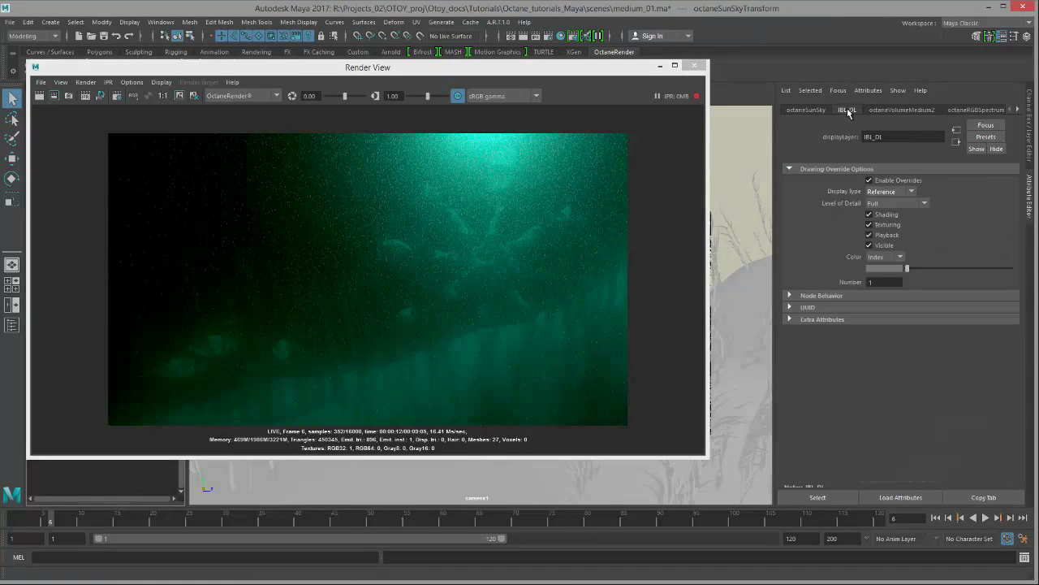
left_click(885, 110)
left_click(889, 297)
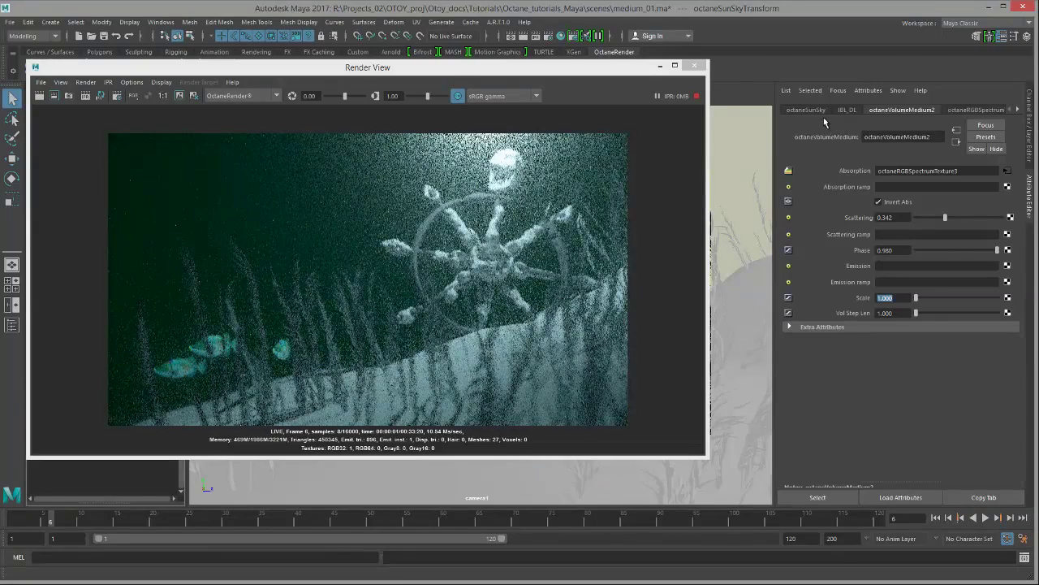
left_click(847, 110)
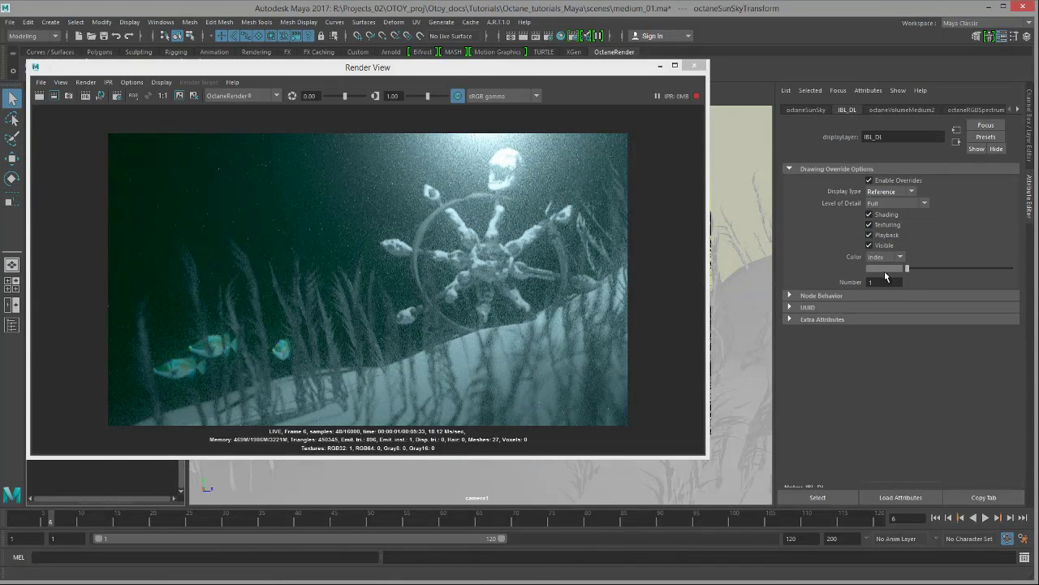
left_click(807, 109)
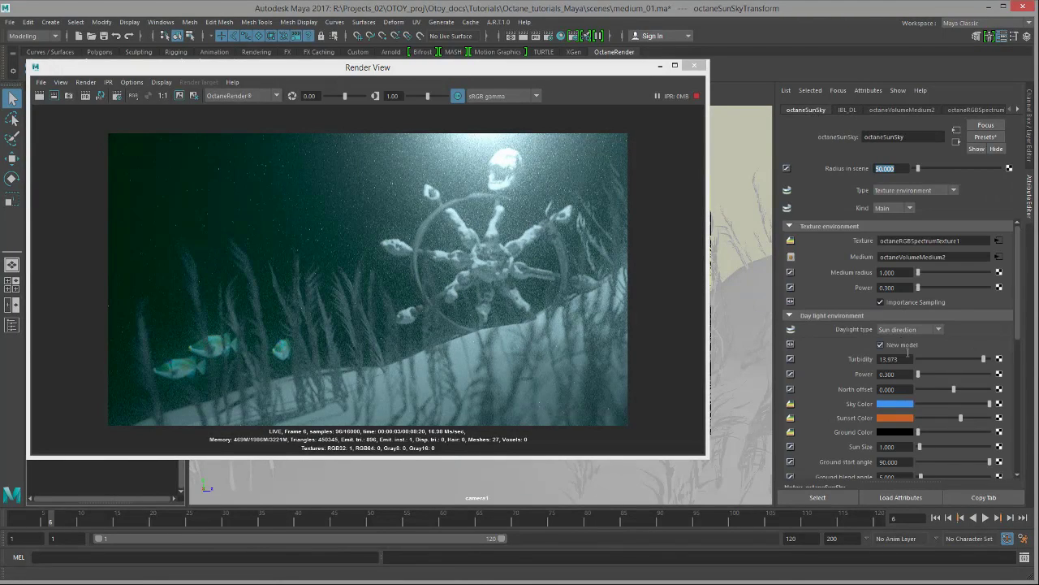